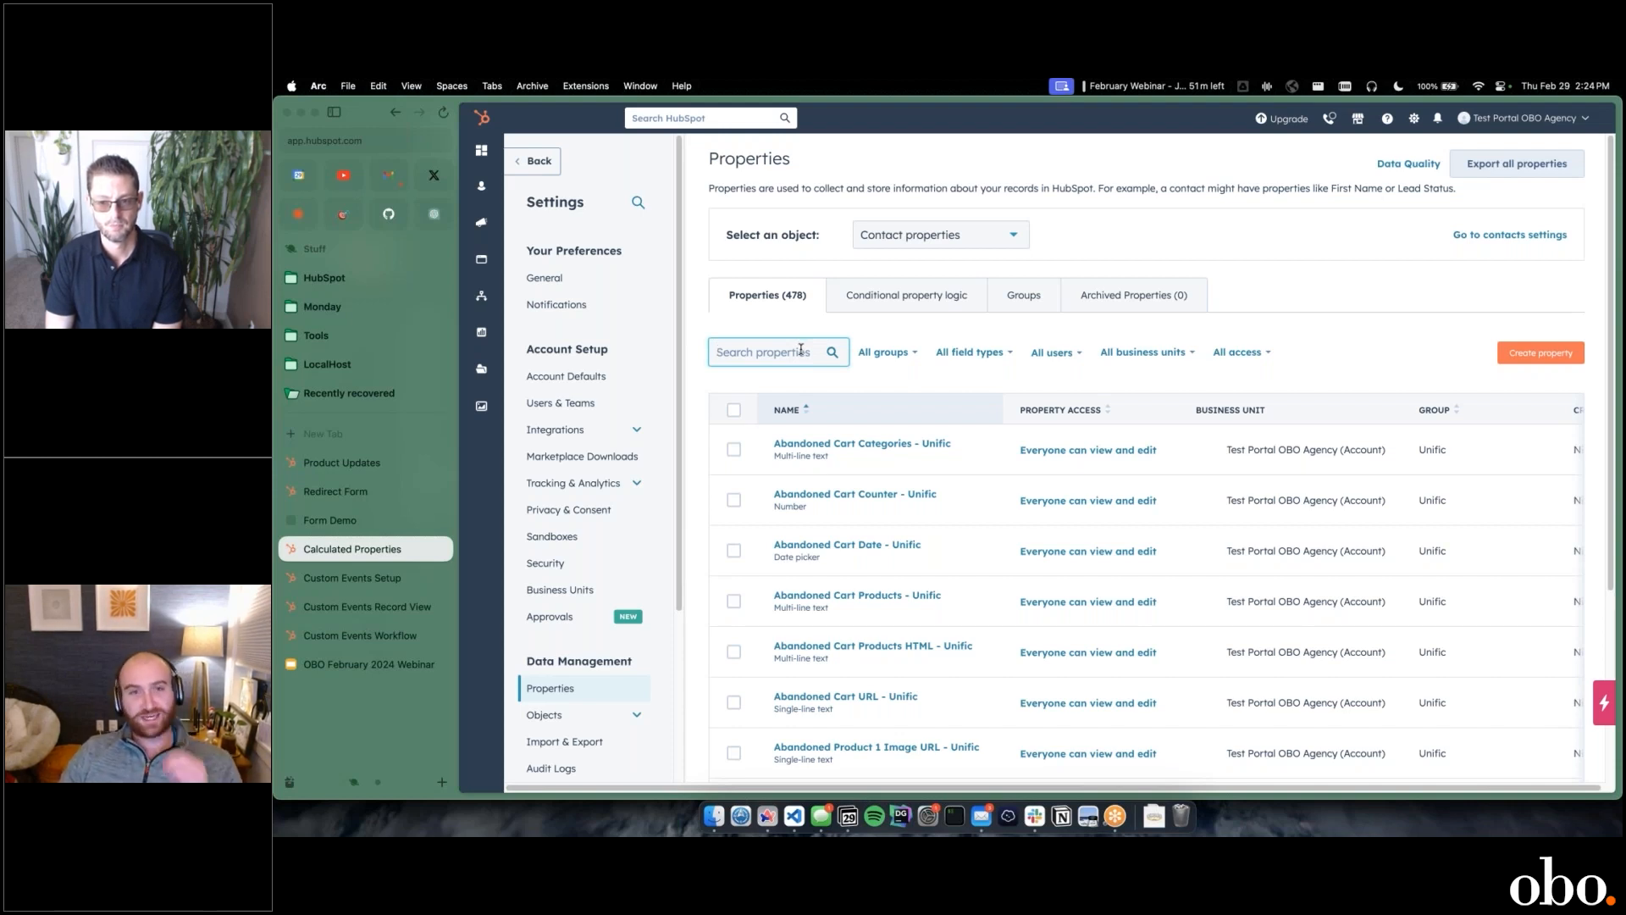
Step: Search the contact properties for "webin" and open the Webinar Deal Rollup property to review its field type settings
text(w)
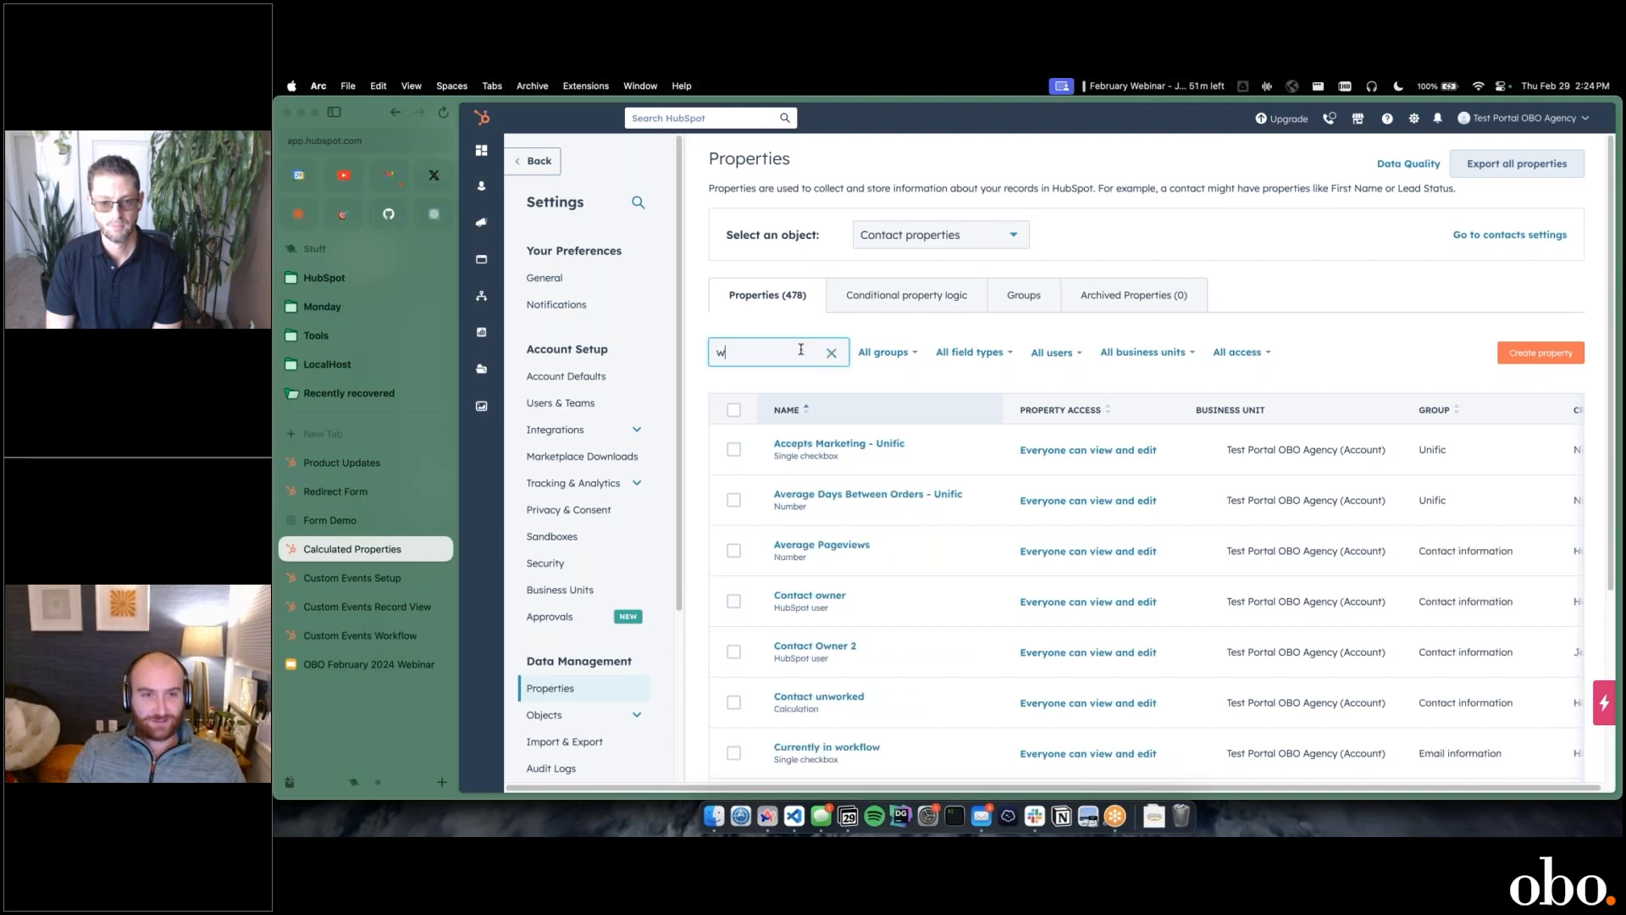
key(BackSpace)
text(webin)
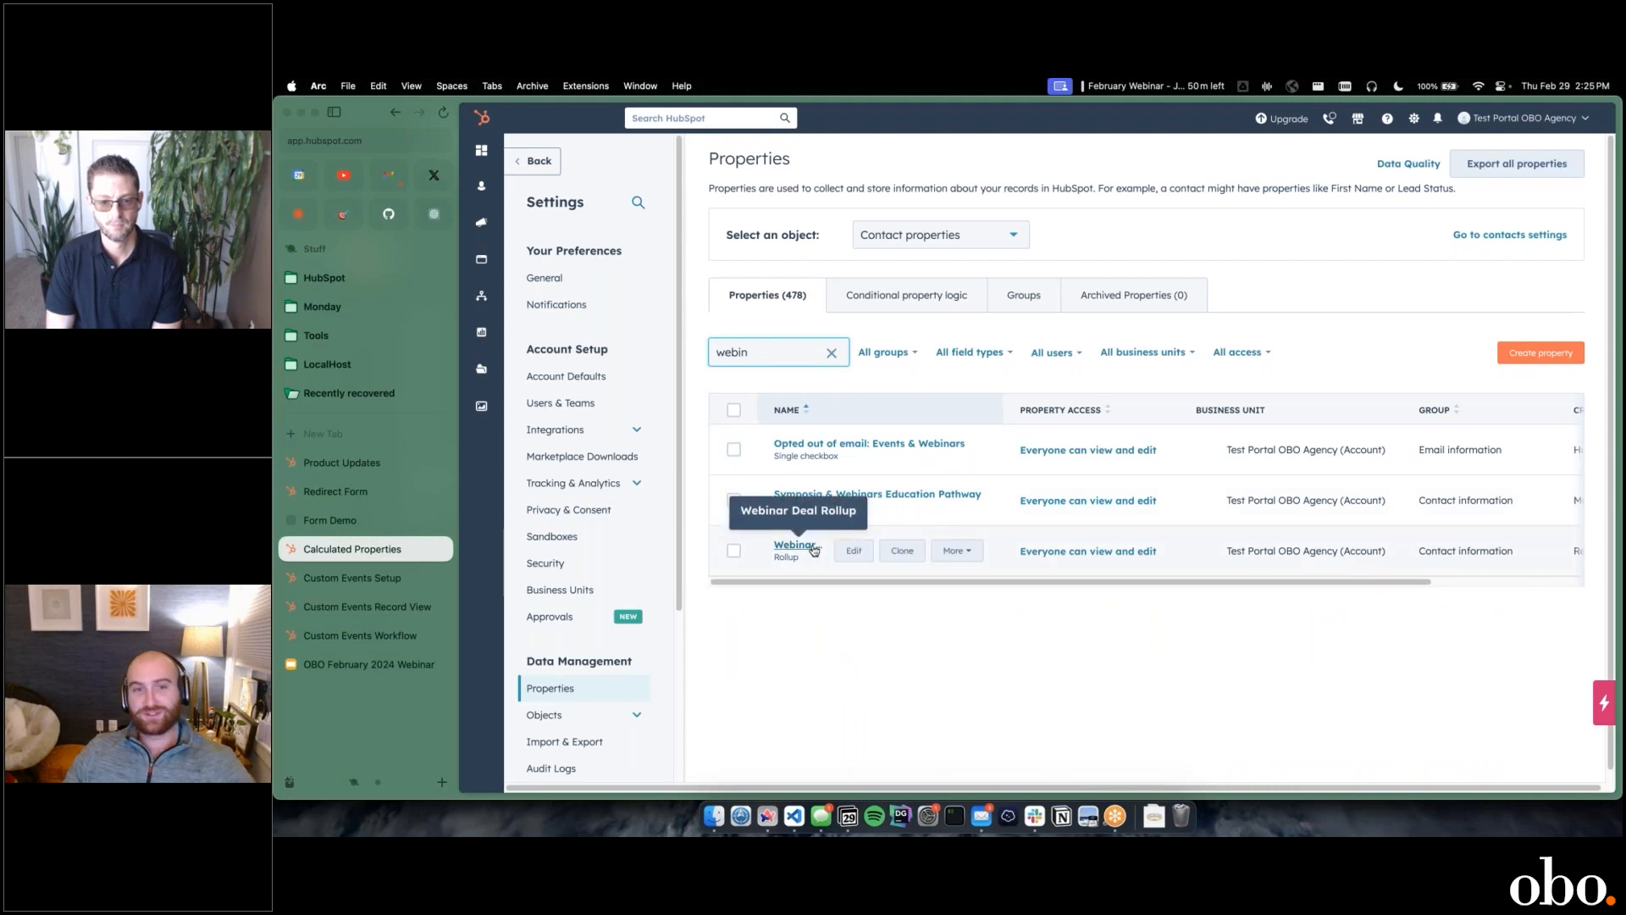
click(809, 545)
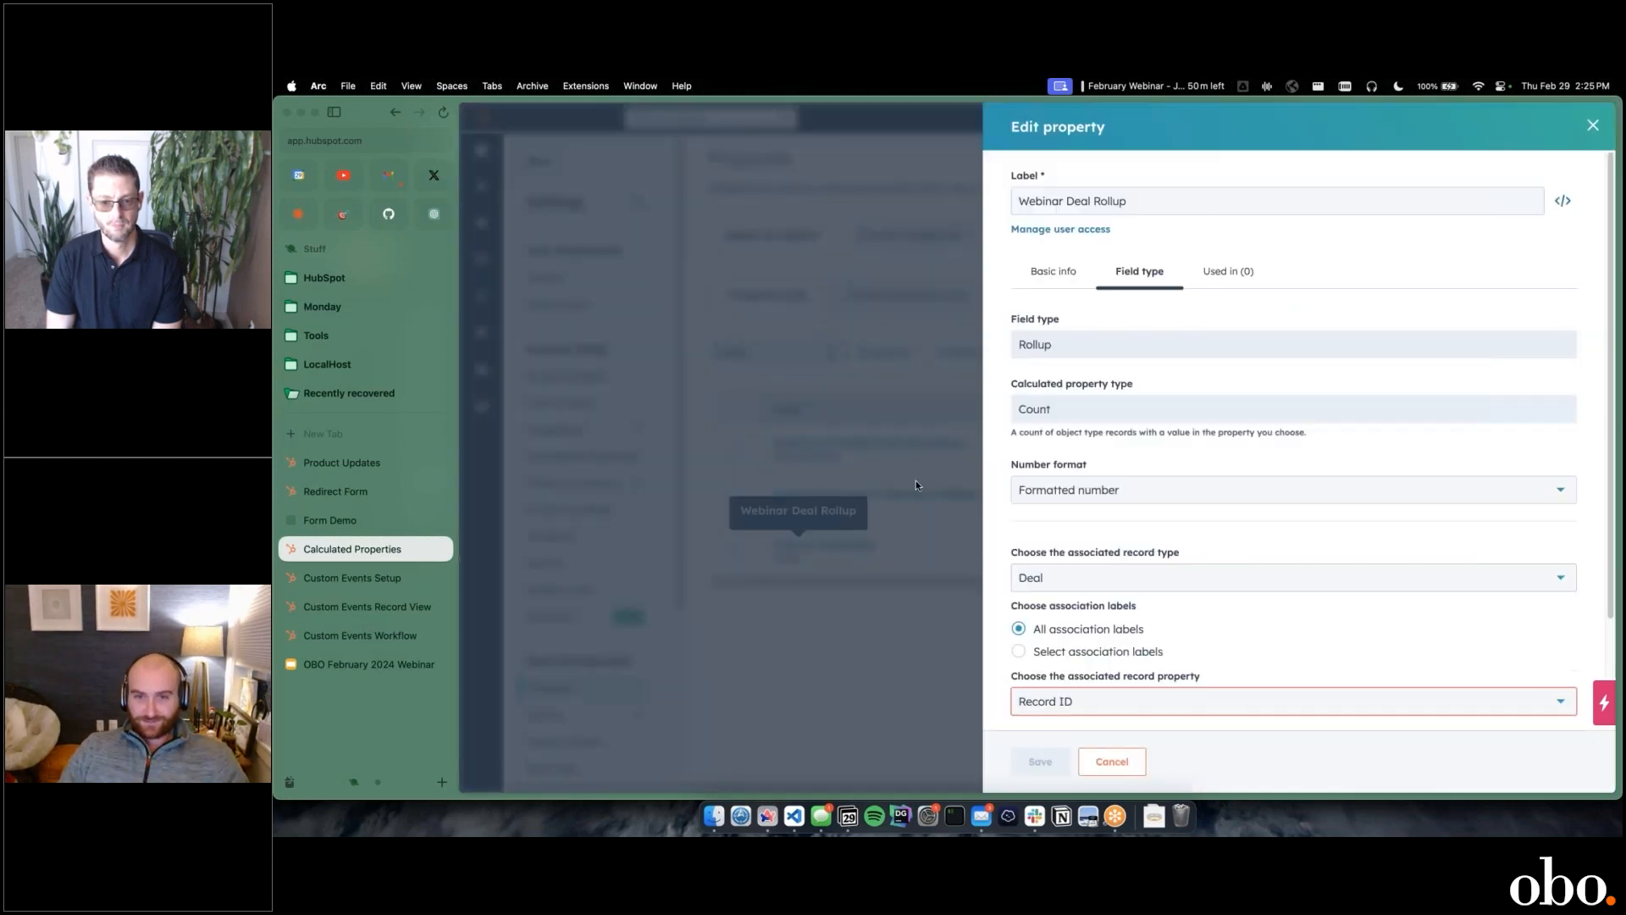
scroll(1097, 390, down, 1)
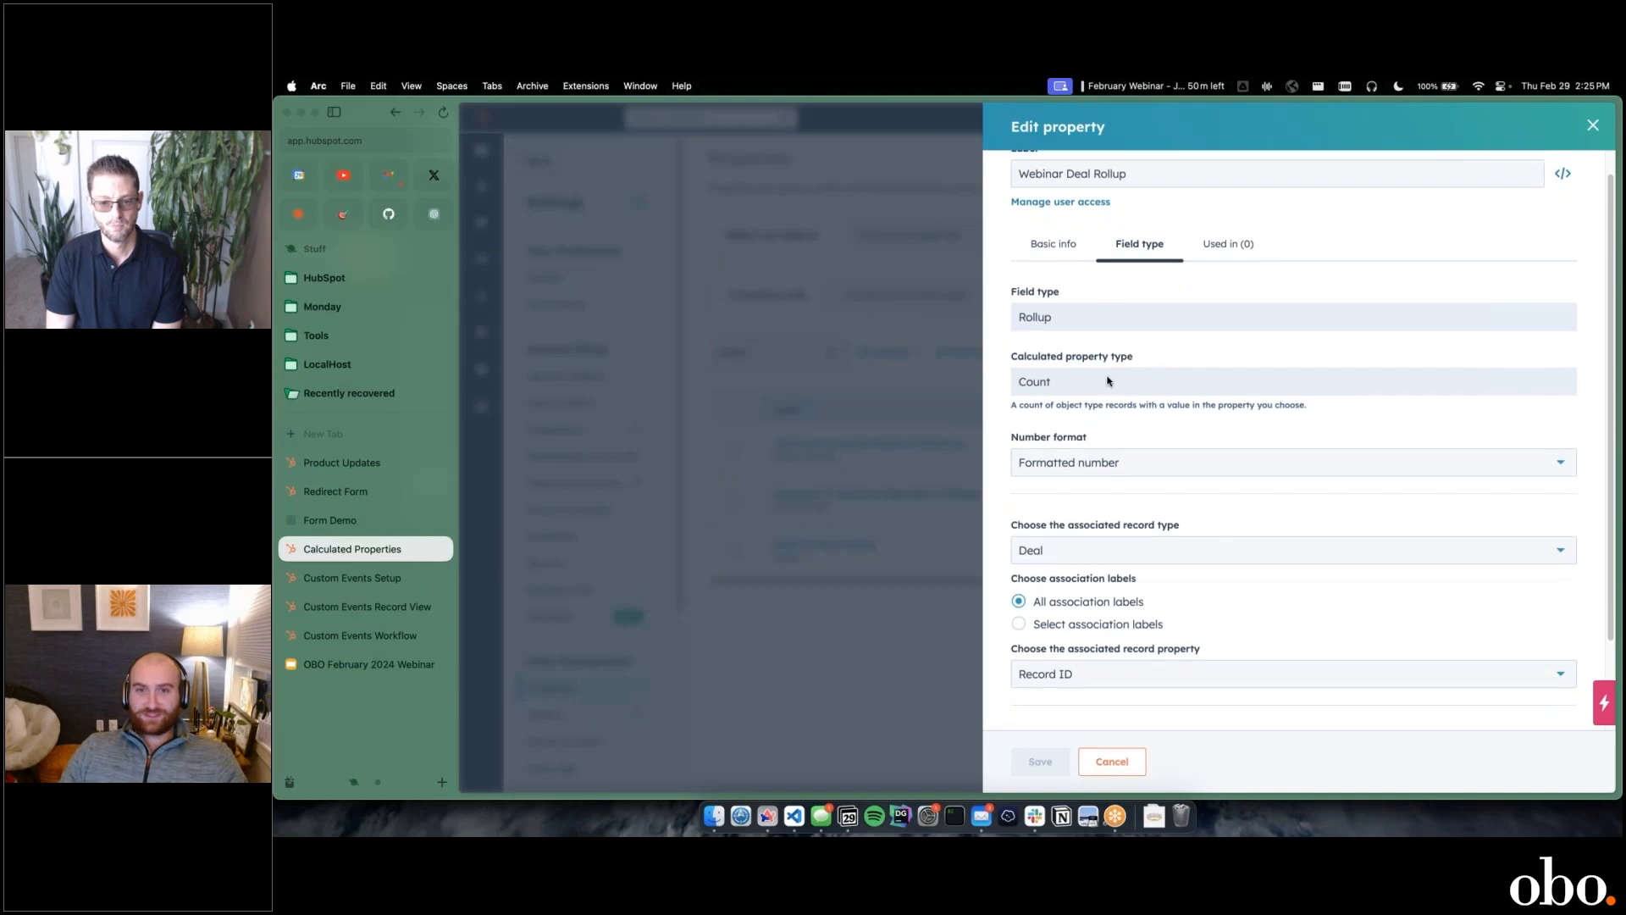
scroll(1119, 385, down, 1)
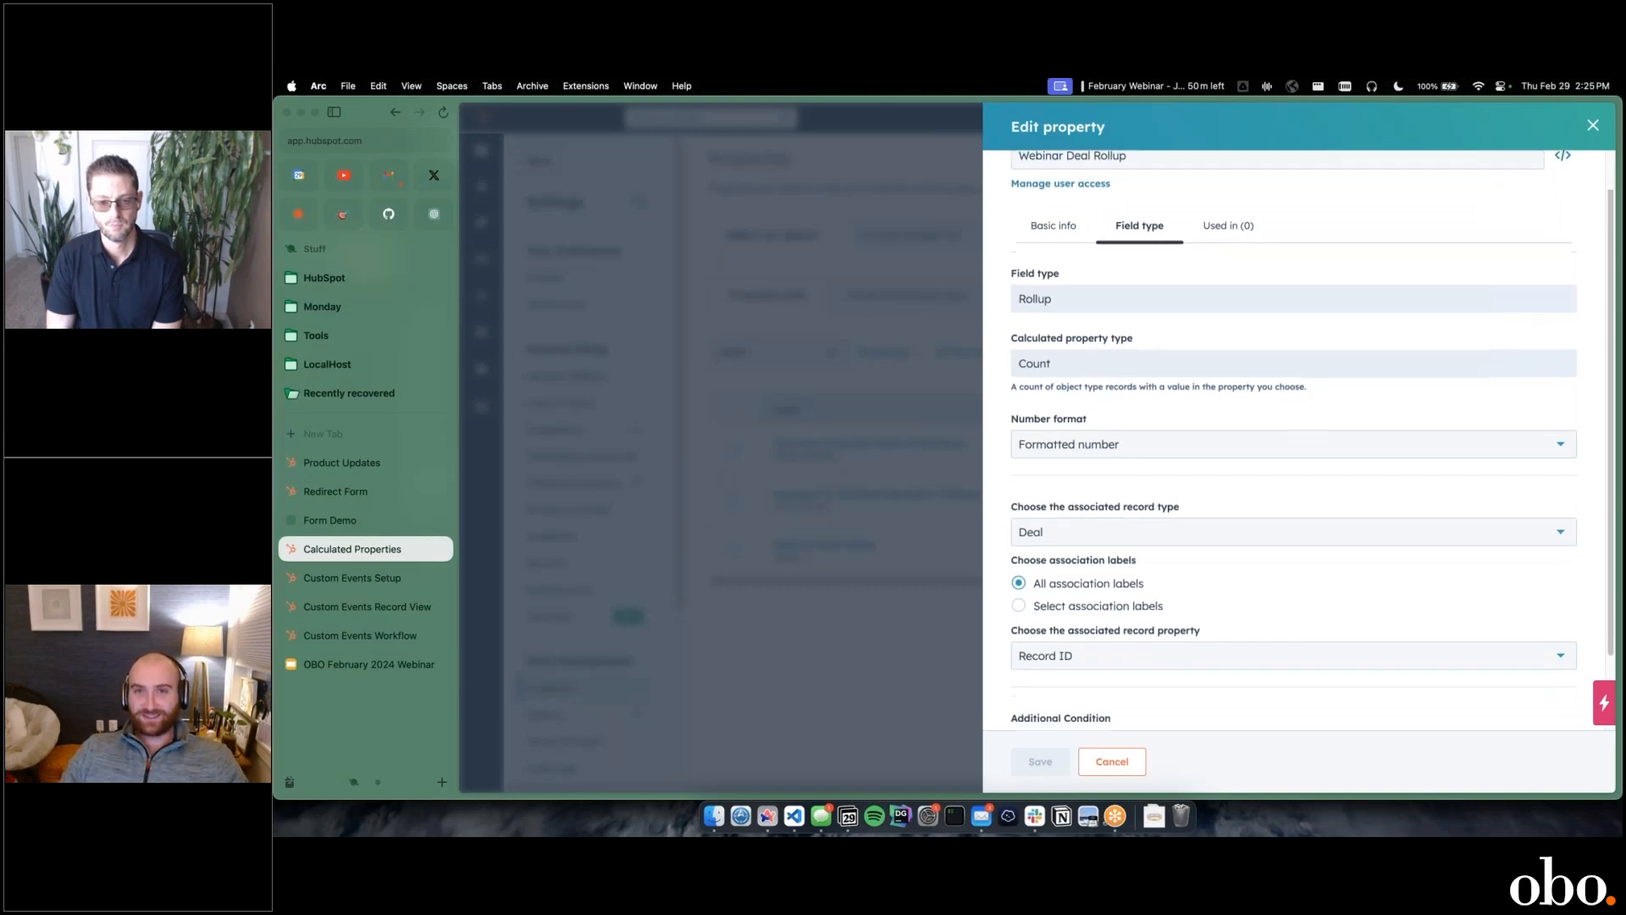
scroll(1135, 373, up, 2)
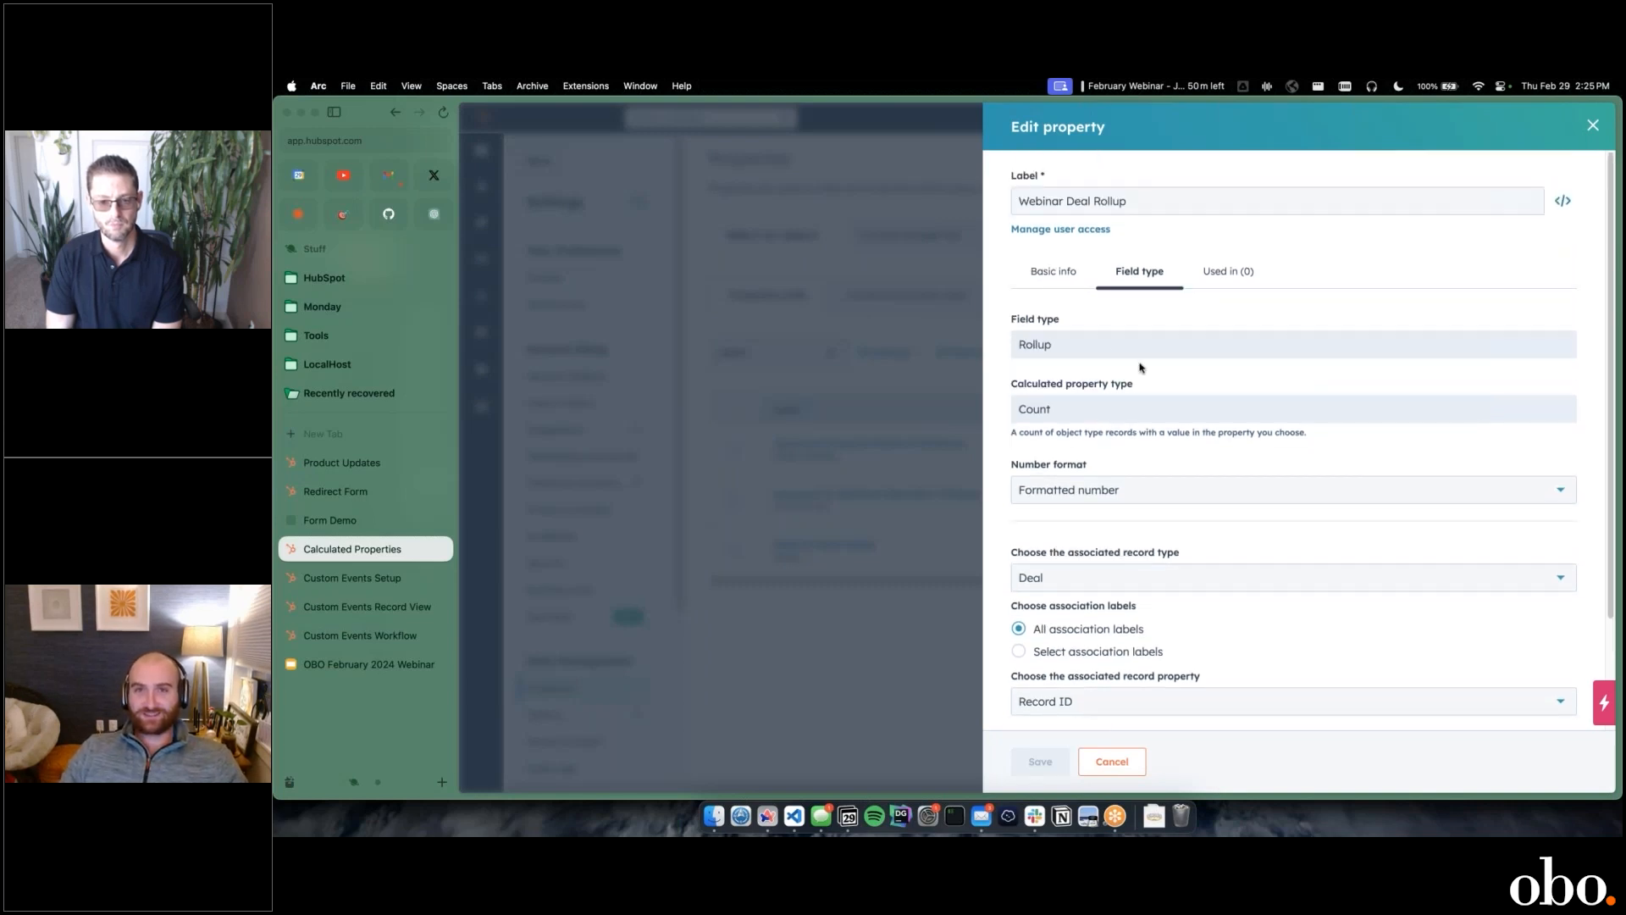
click(1593, 126)
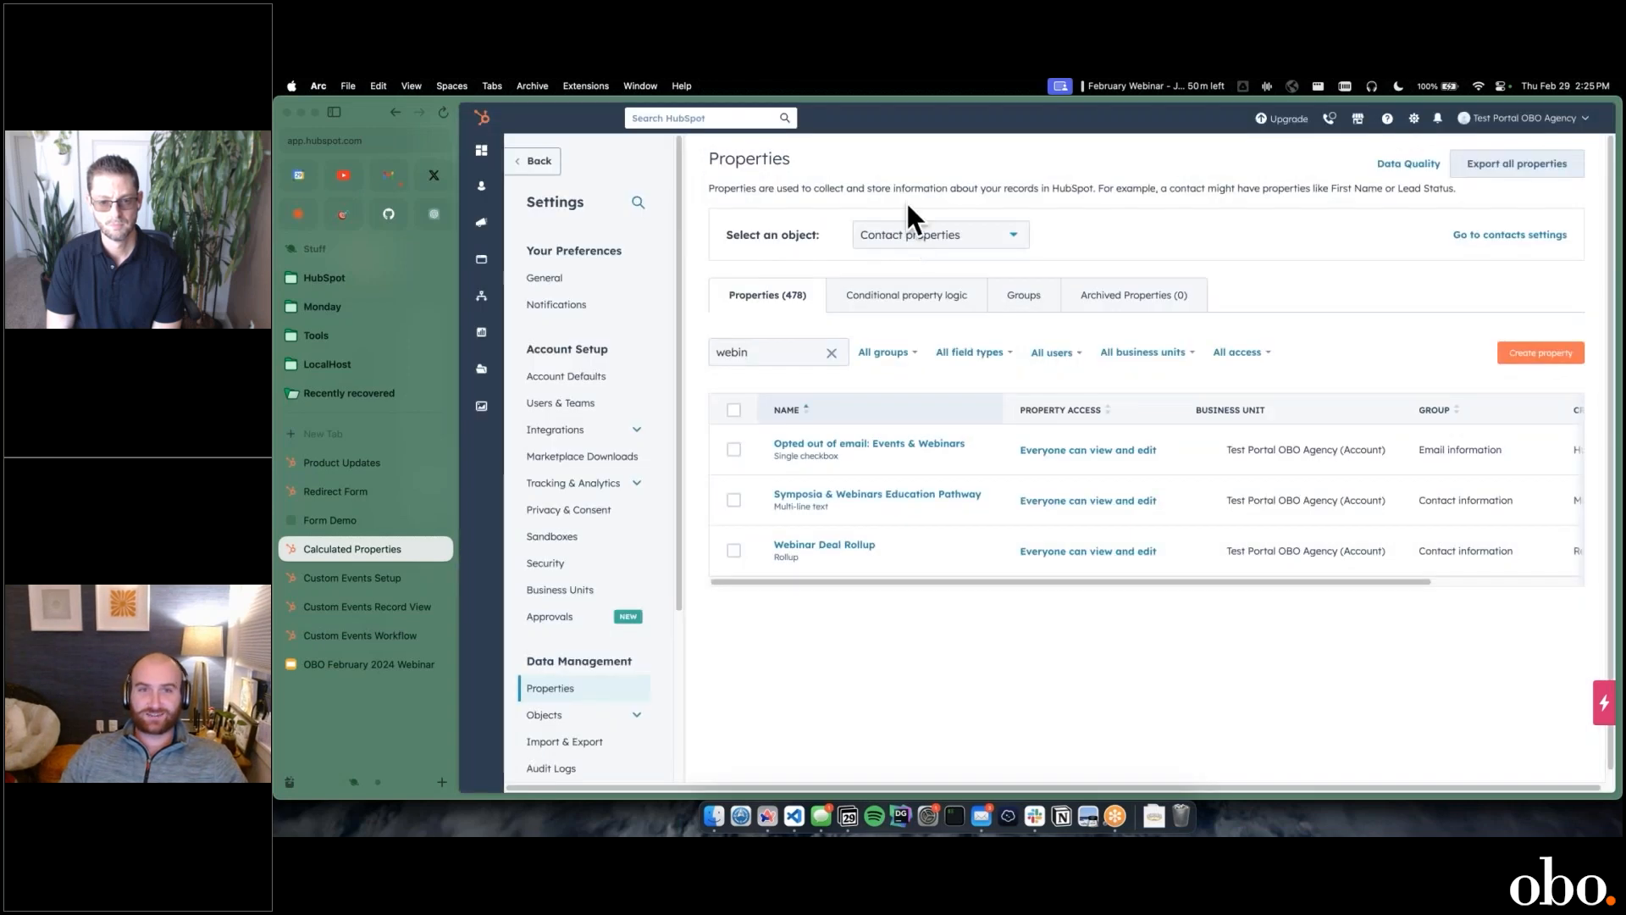
Step: Reopen the Webinar Deal Rollup property and review its associated record settings and additional condition
click(854, 551)
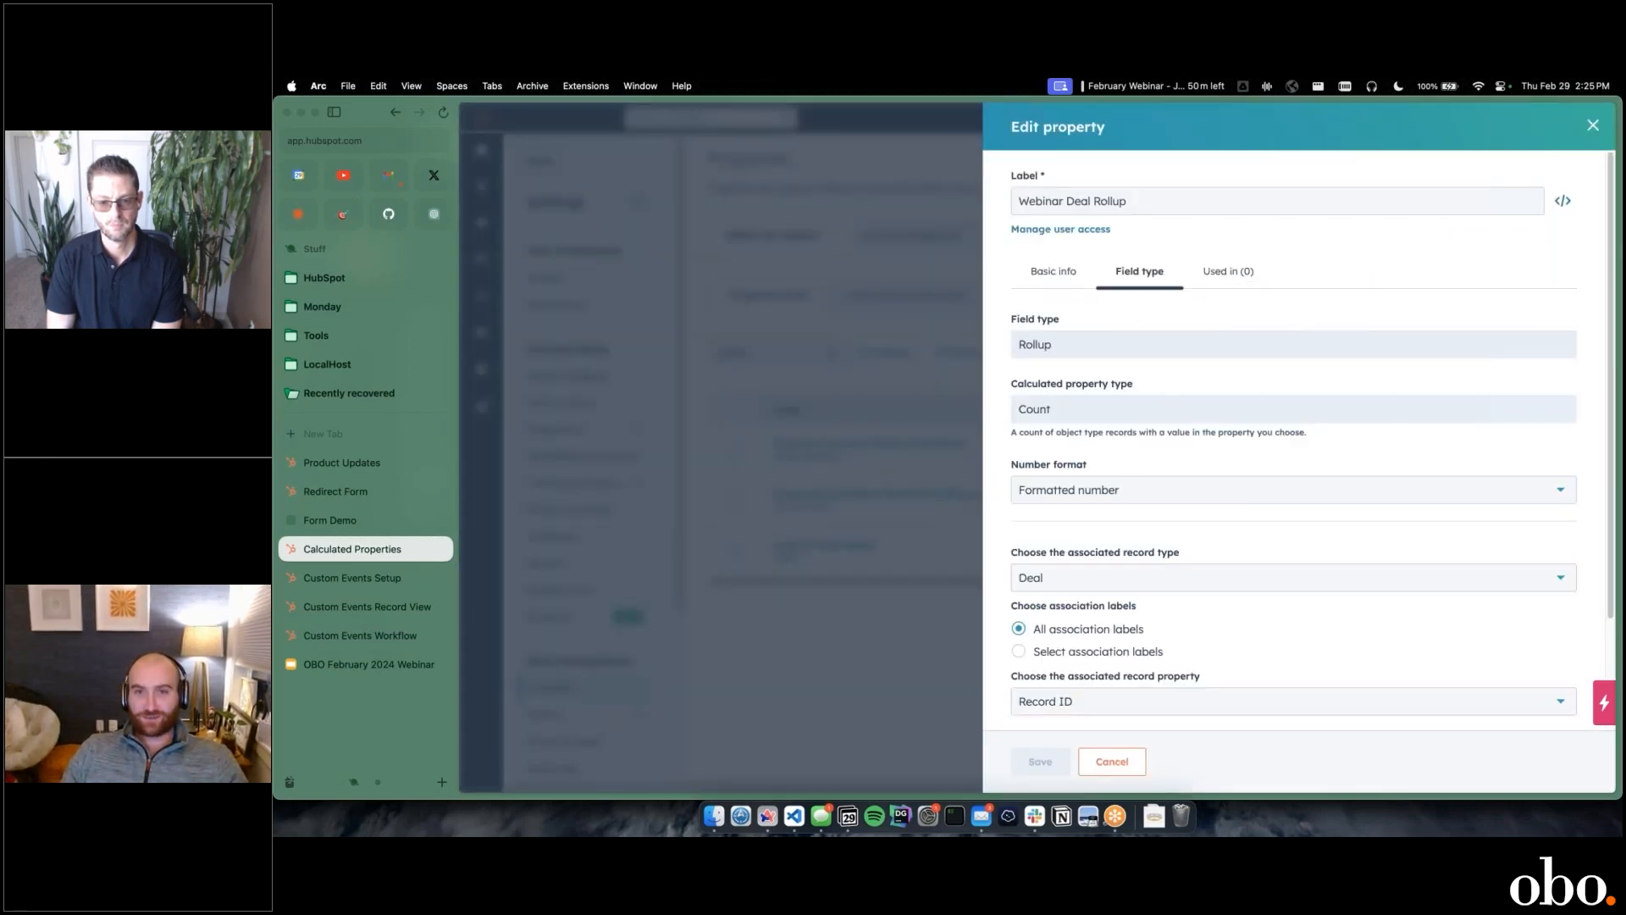
scroll(1169, 298, down, 1)
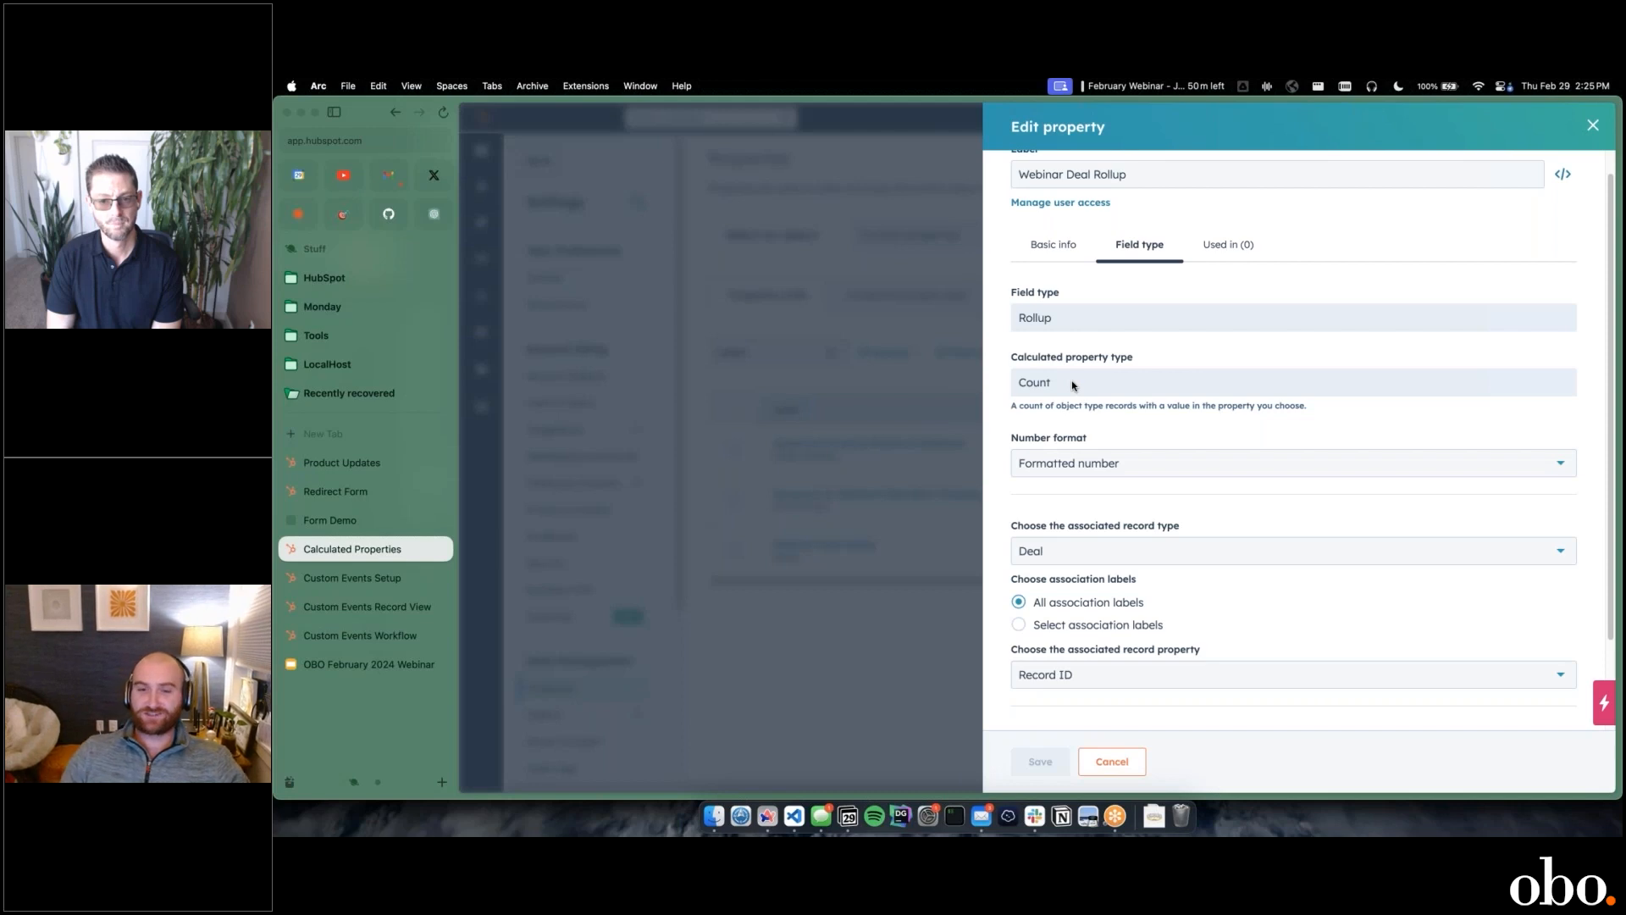
scroll(1069, 398, down, 3)
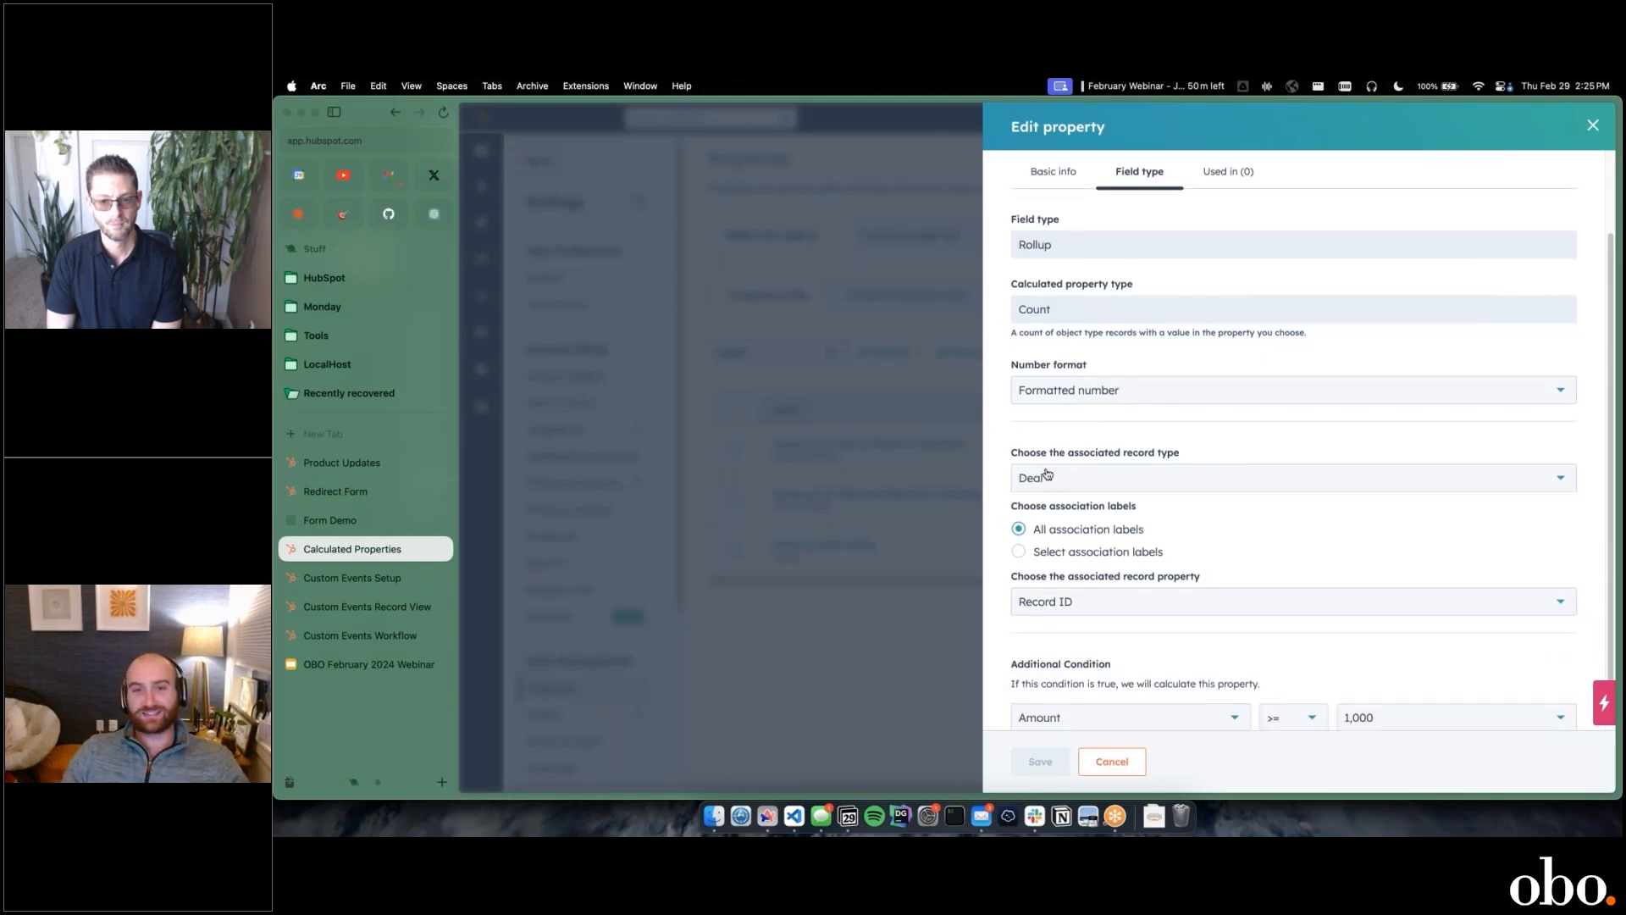
scroll(1058, 466, down, 1)
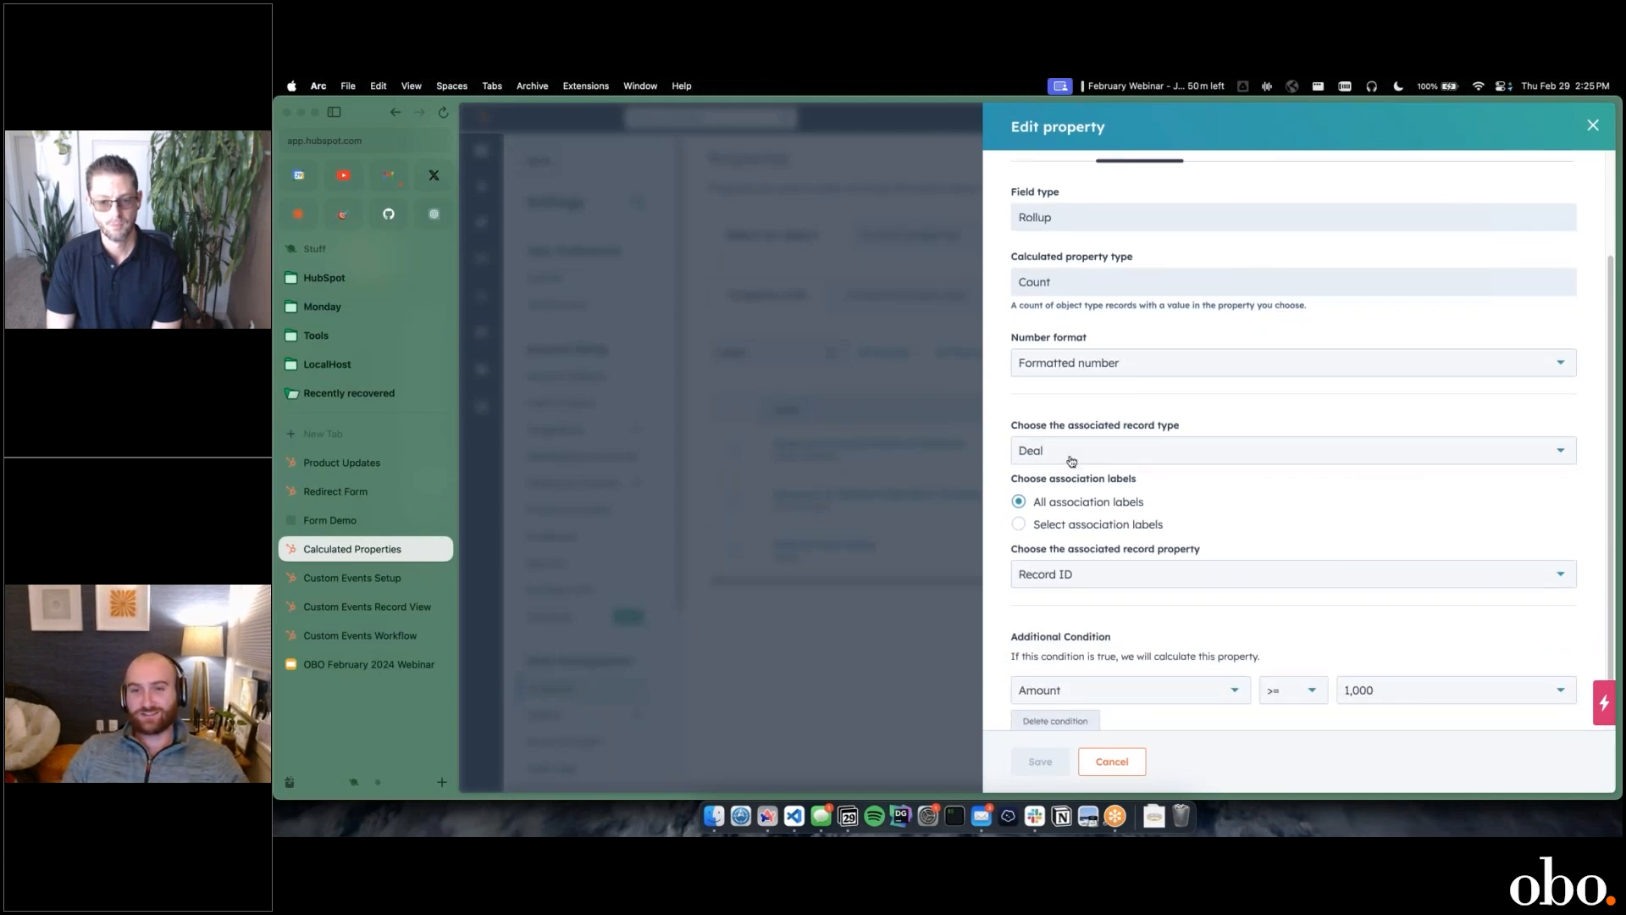
scroll(1093, 438, down, 1)
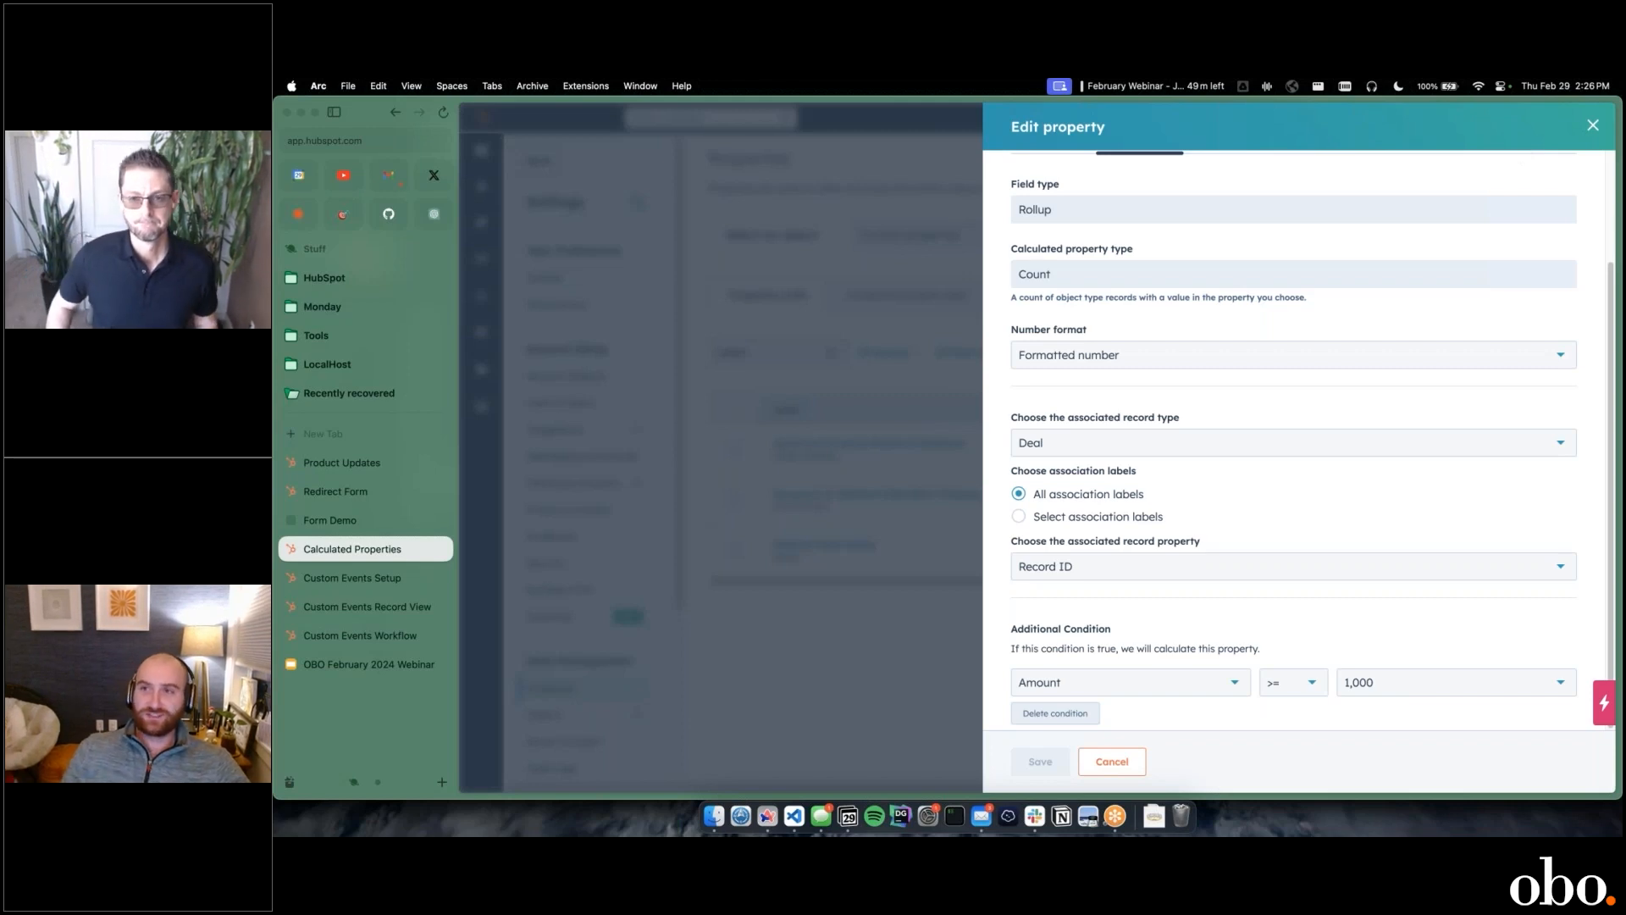
click(1592, 125)
Step: Start a new contact property in the Contact information group labelled Test Web and continue
click(1502, 357)
click(1386, 377)
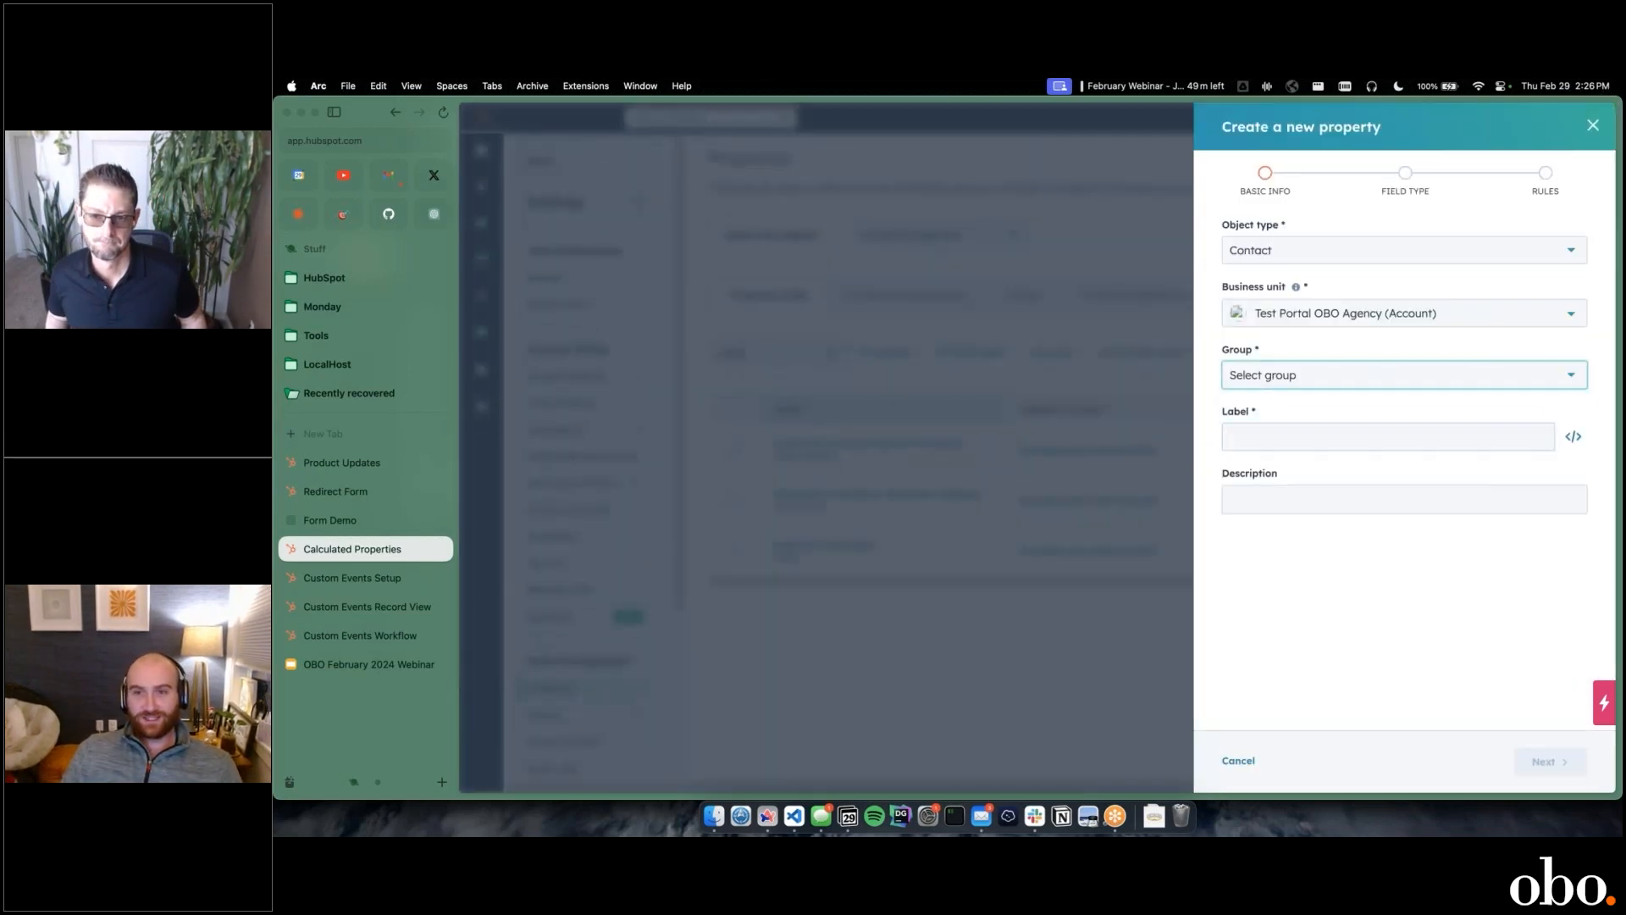
click(1327, 456)
click(1323, 440)
text(Test Web)
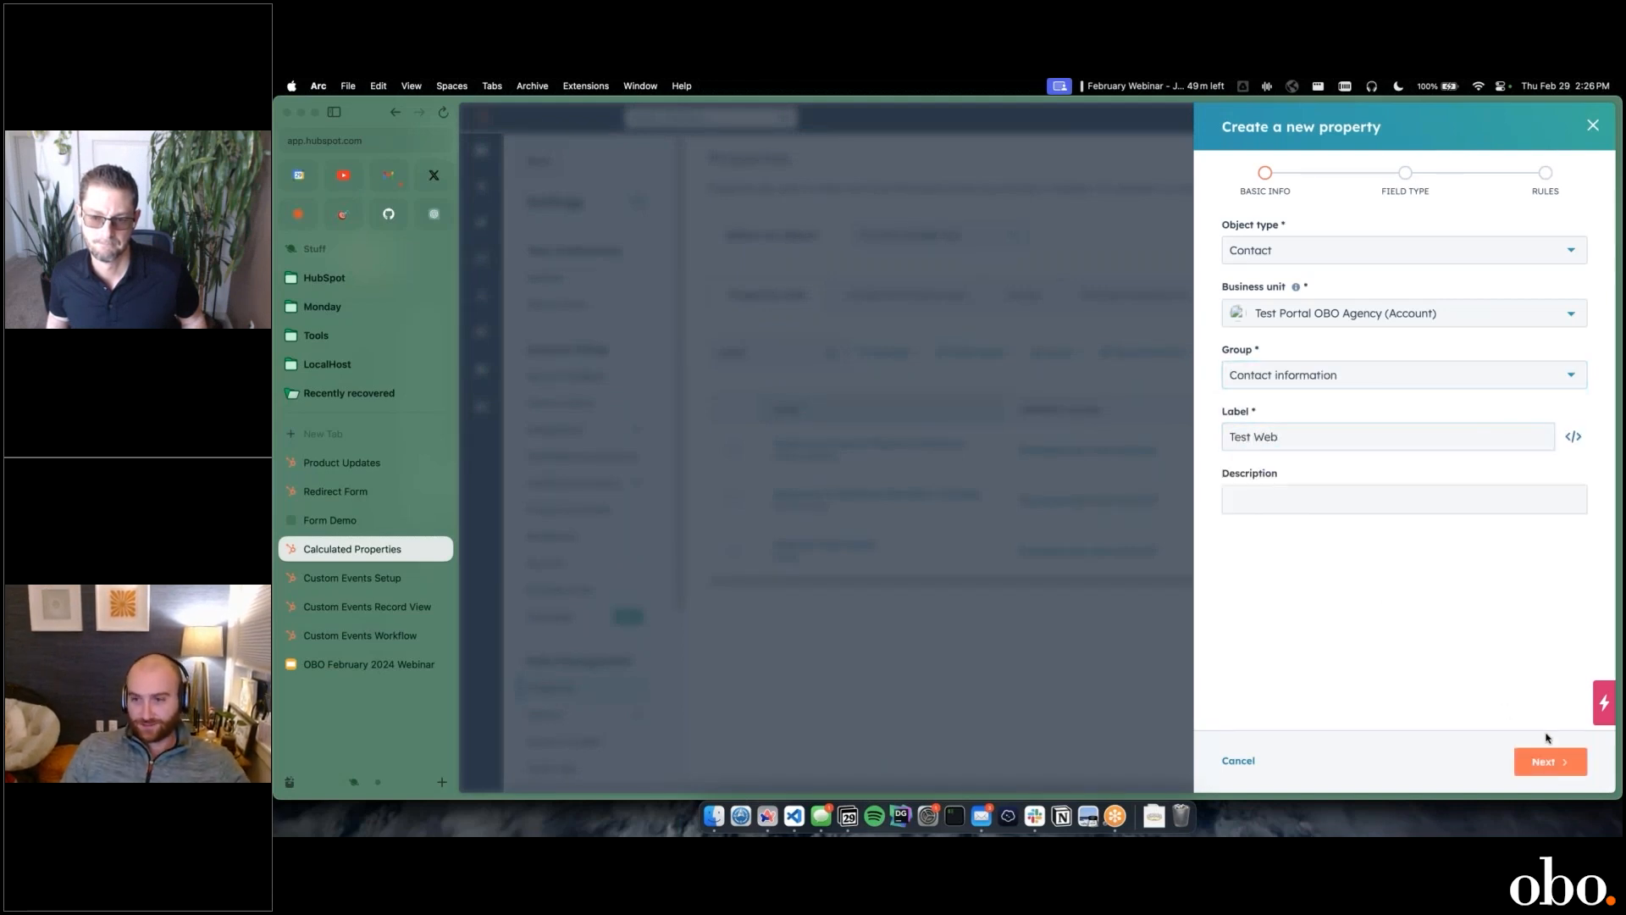
click(1547, 760)
Step: Choose Calculation as the field type and proceed to build the calculation
click(1361, 287)
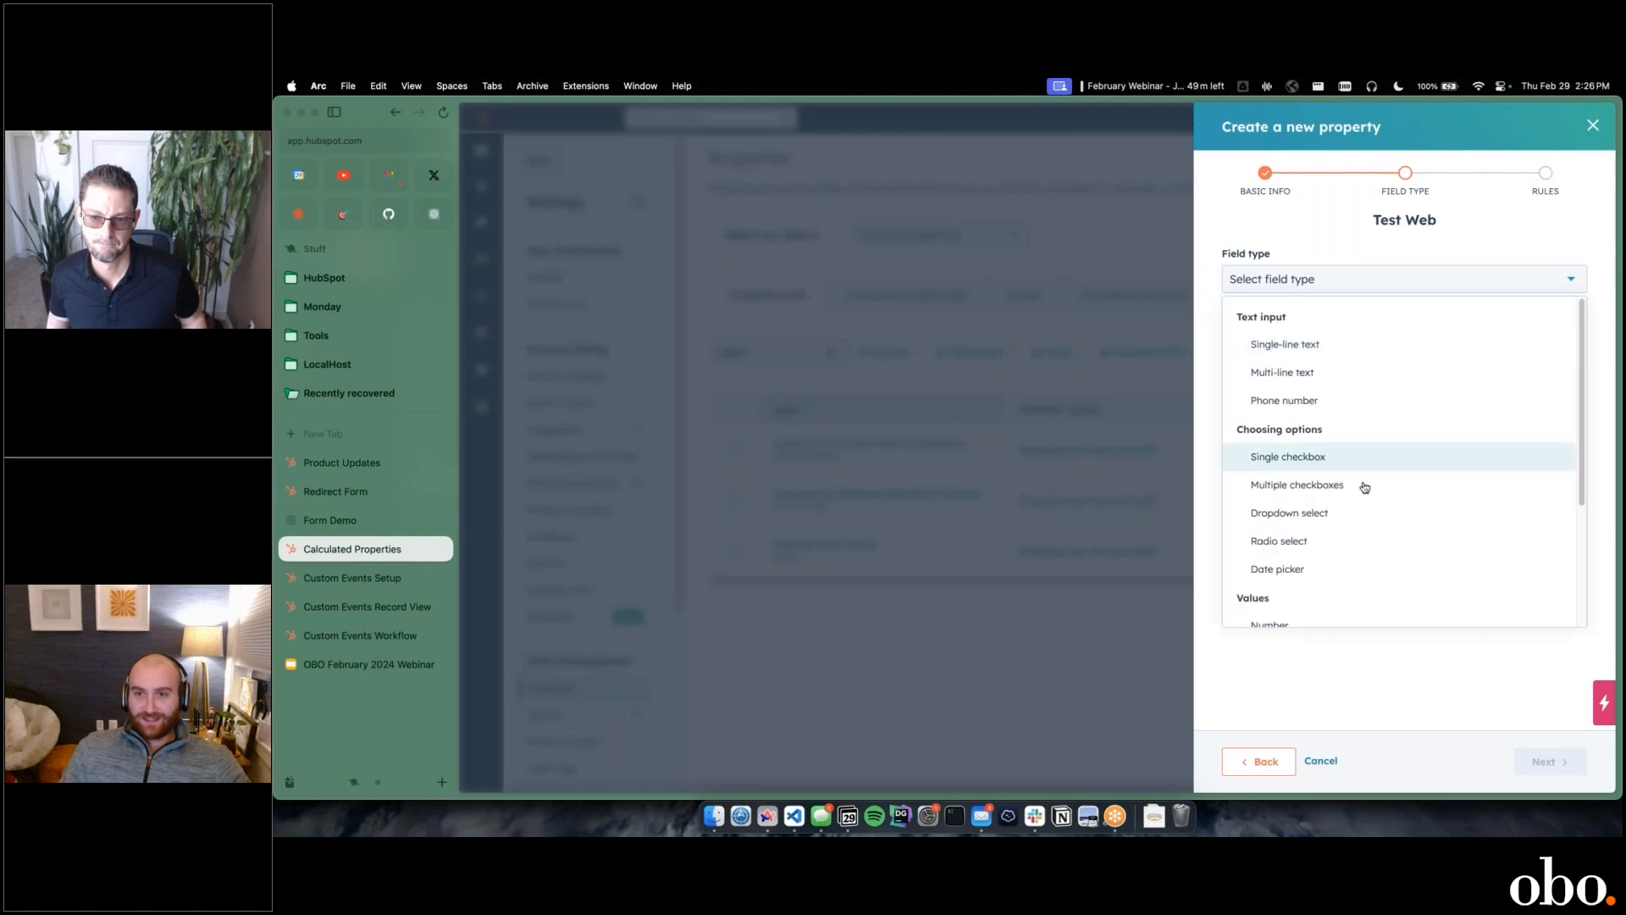
scroll(1340, 551, down, 5)
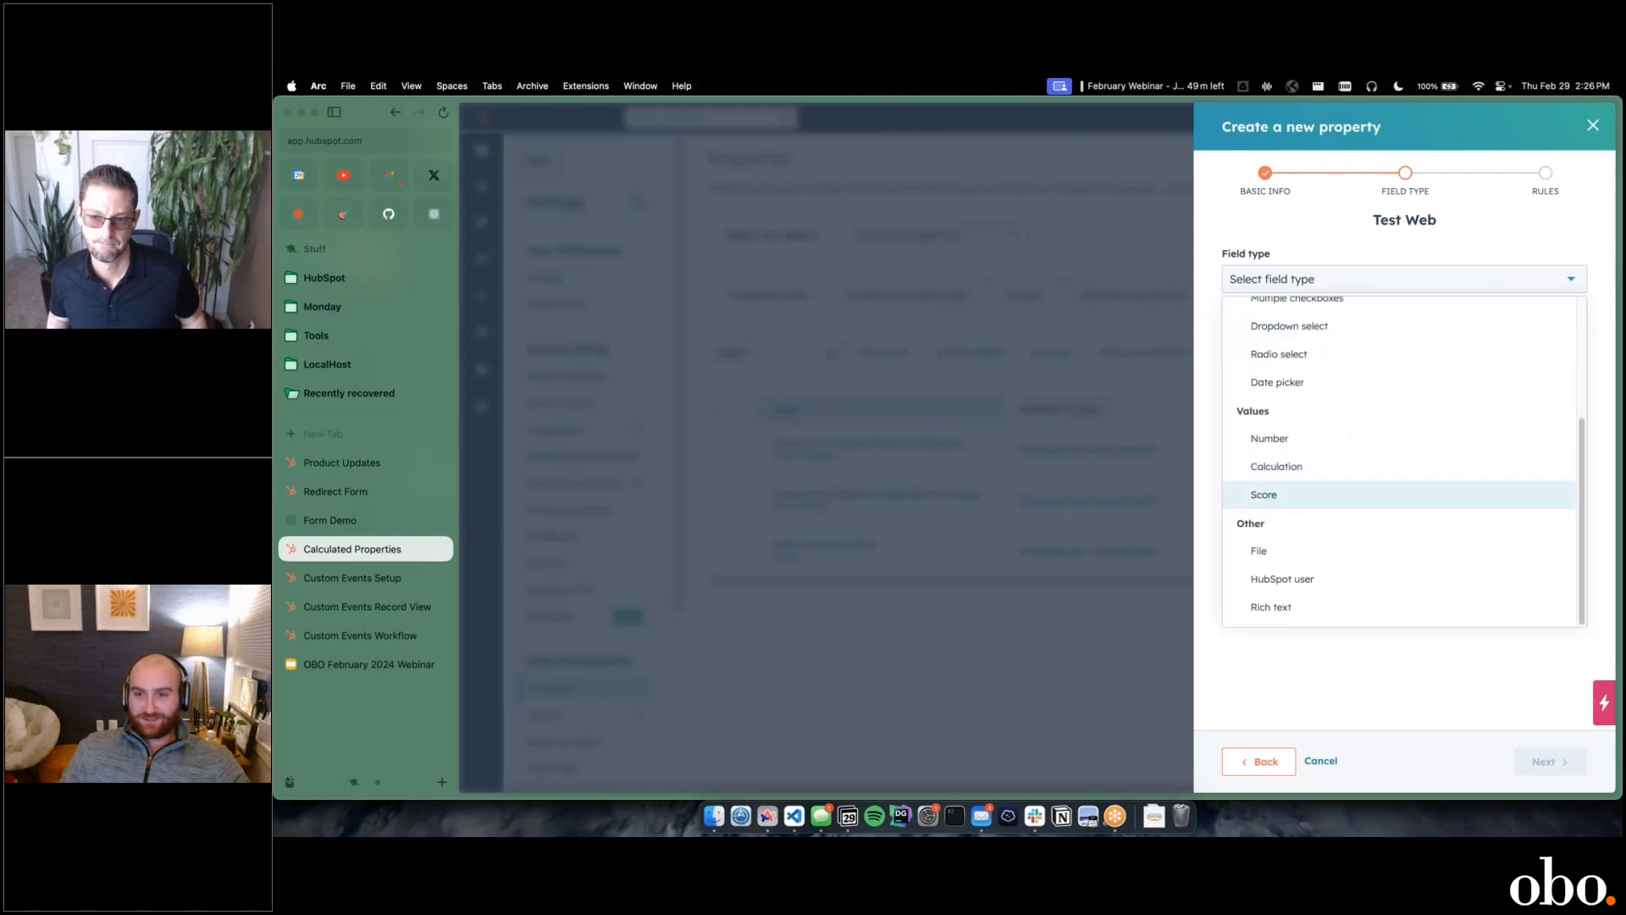
click(1296, 468)
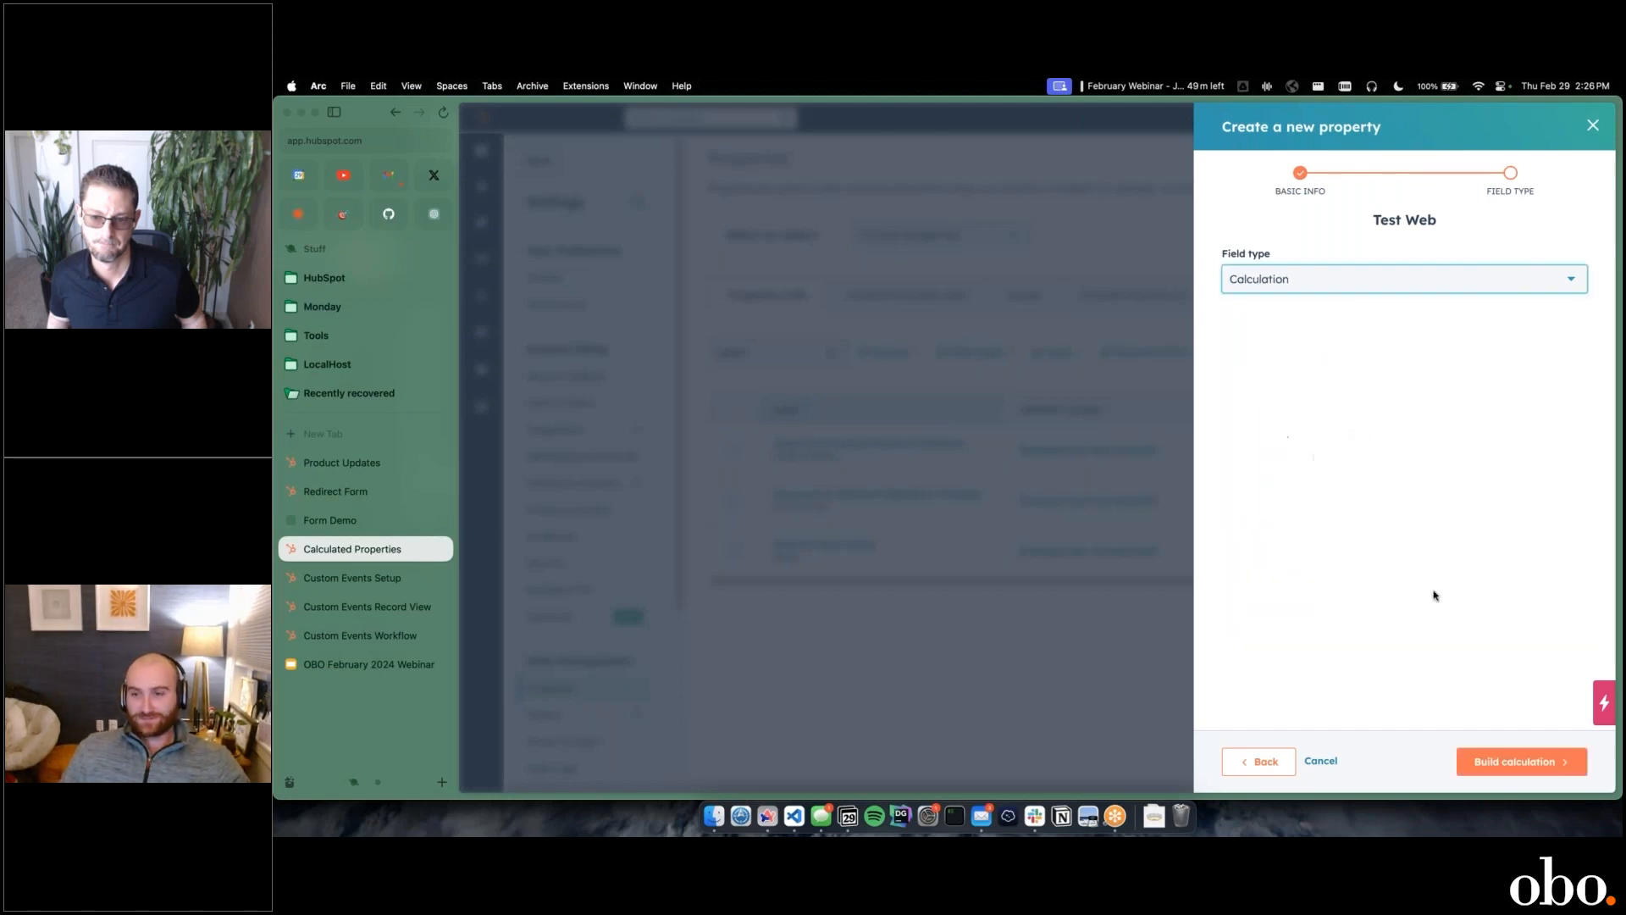
click(1534, 762)
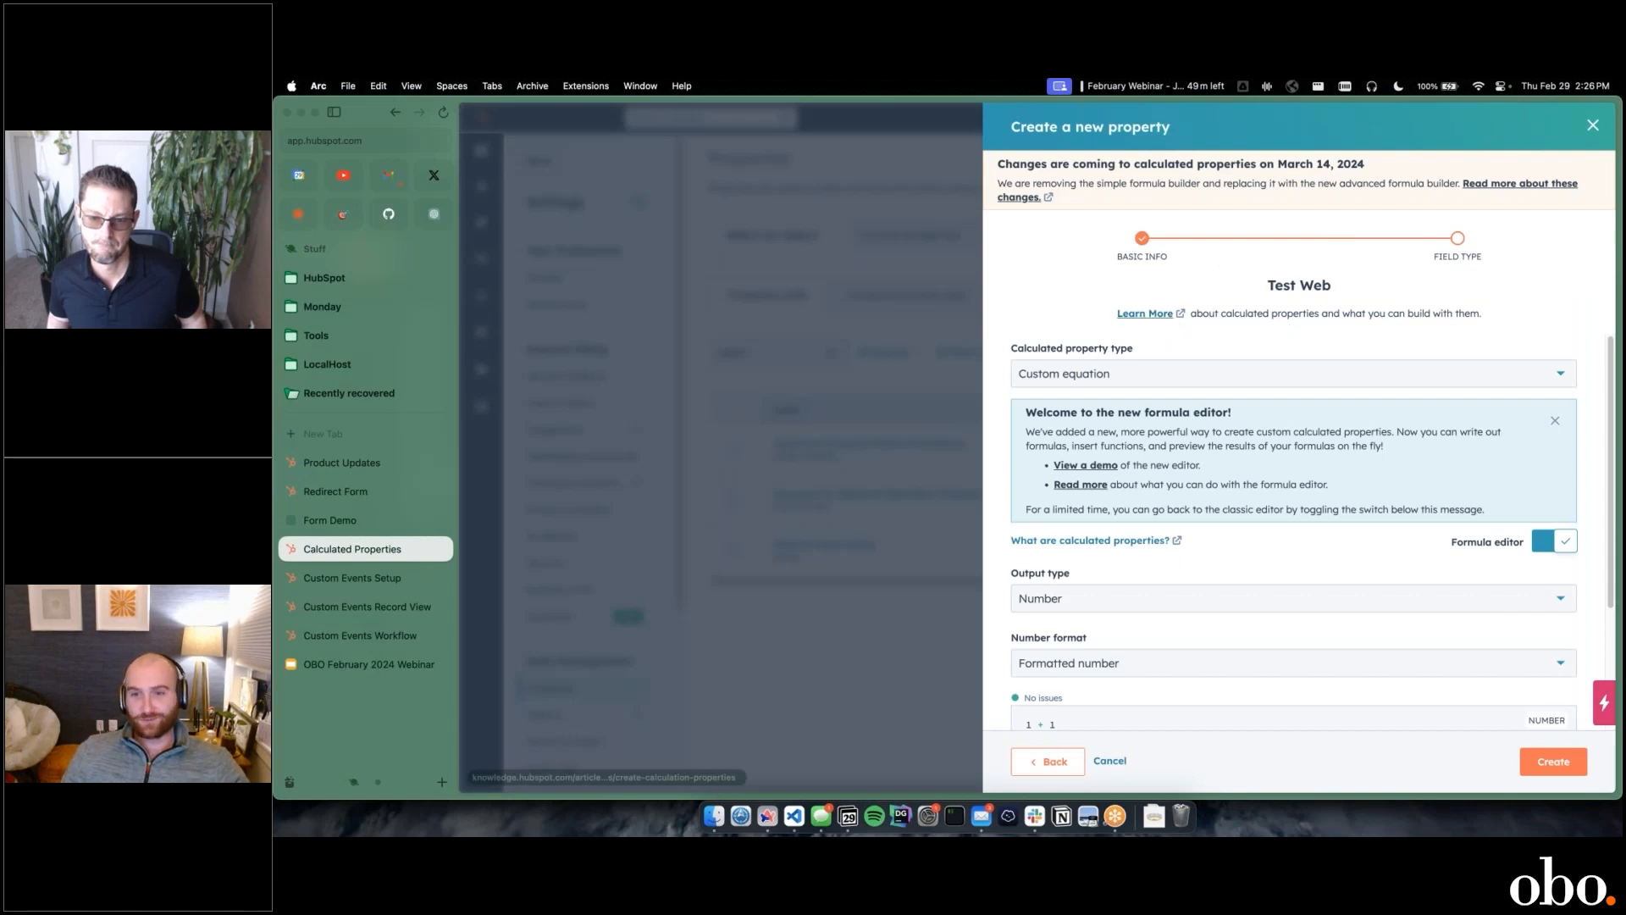
Step: Clear the default 1 + 1 formula from the formula editor
scroll(1177, 321, down, 1)
scroll(1312, 529, up, 1)
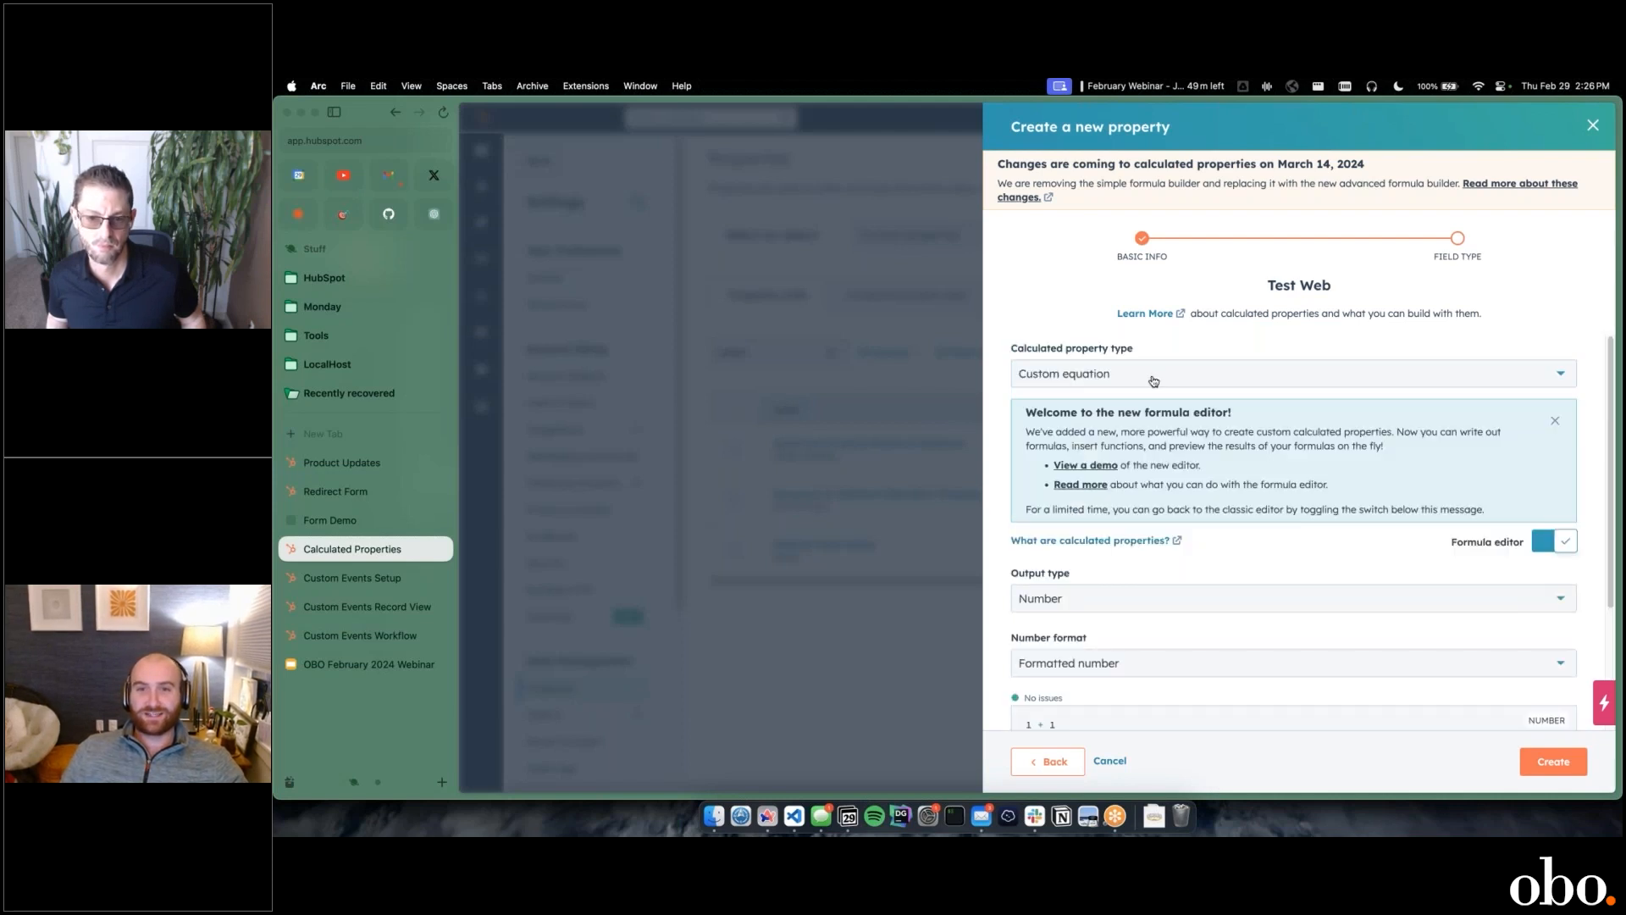
click(1191, 377)
click(1097, 370)
scroll(1097, 370, down, 4)
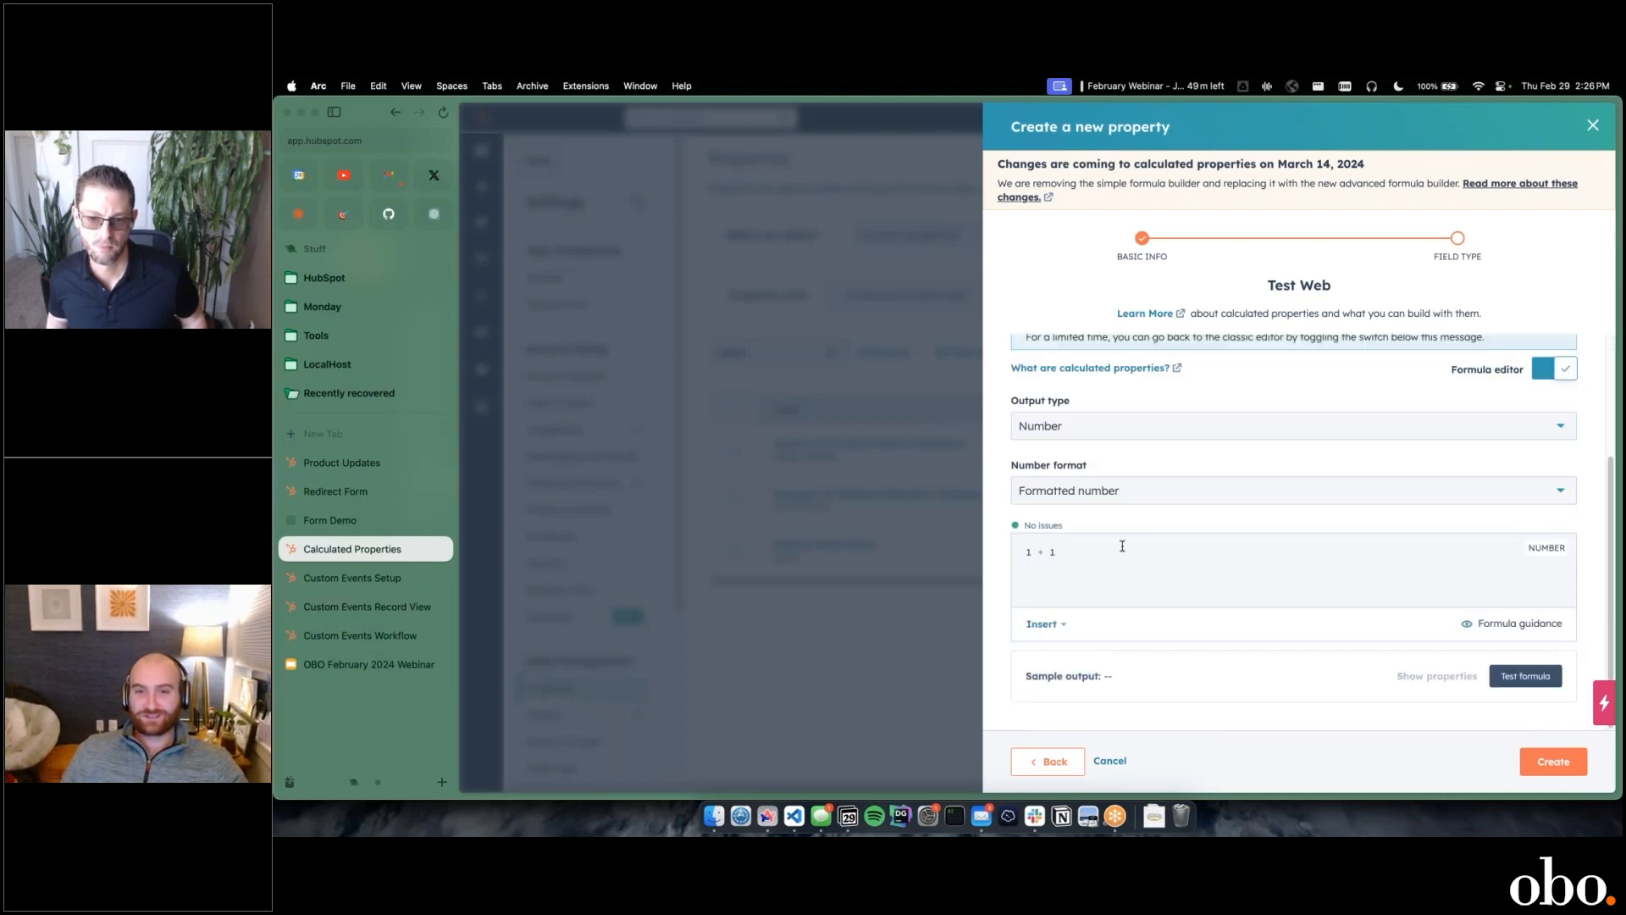
click(1123, 547)
triple_click(1159, 547)
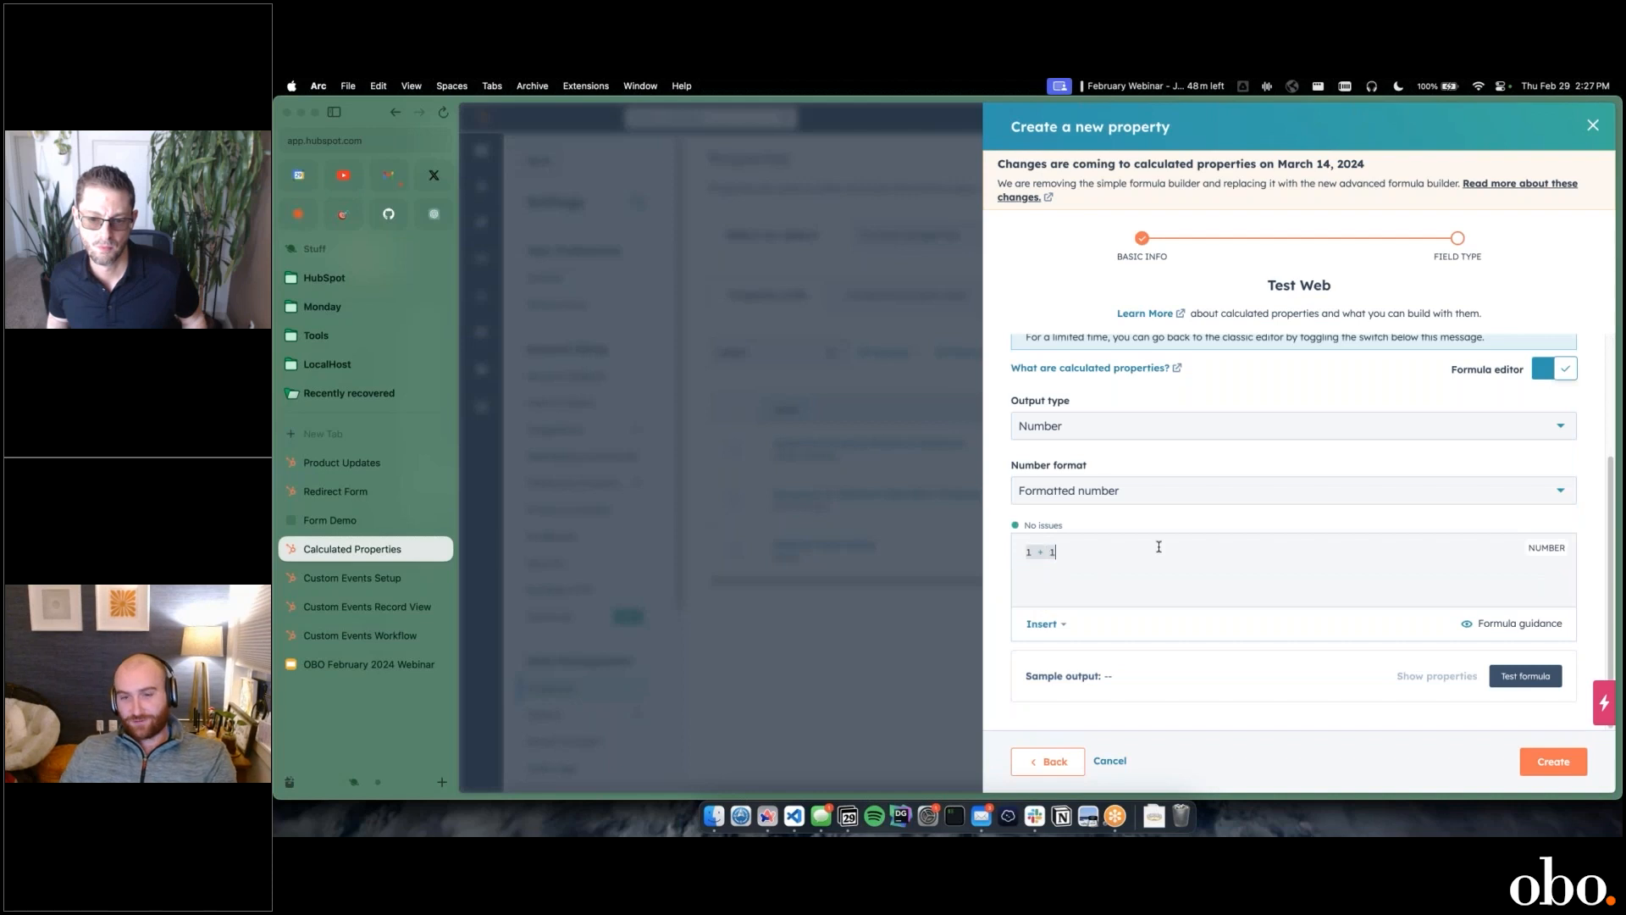
key(BackSpace)
Step: Browse the list of insertable functions in the formula editor
click(1059, 624)
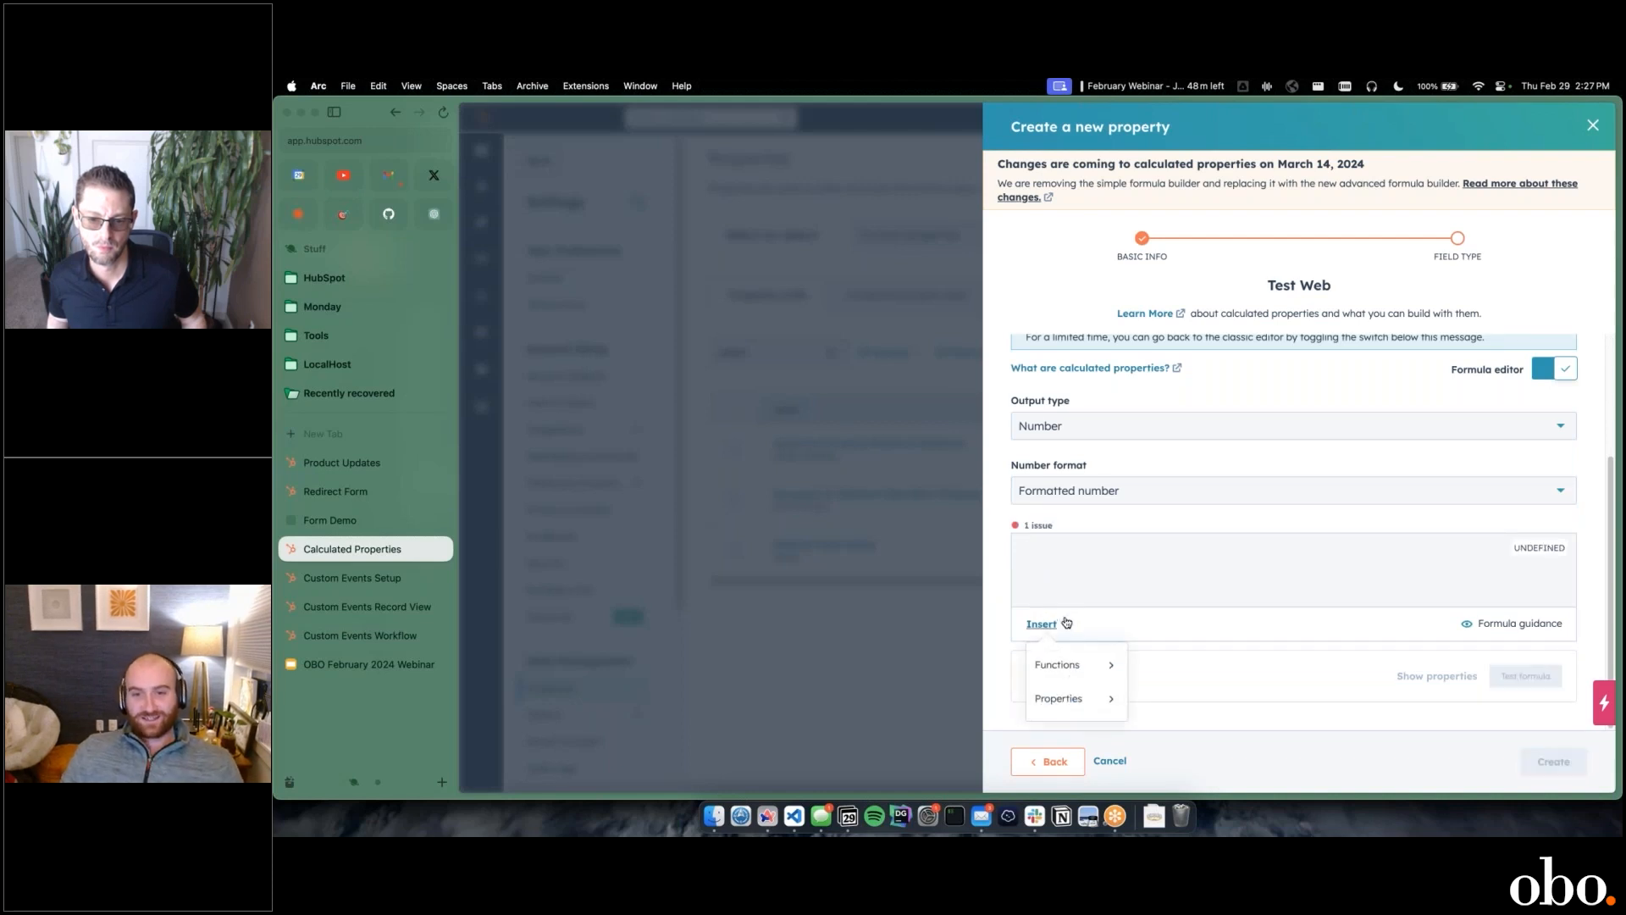
click(1089, 675)
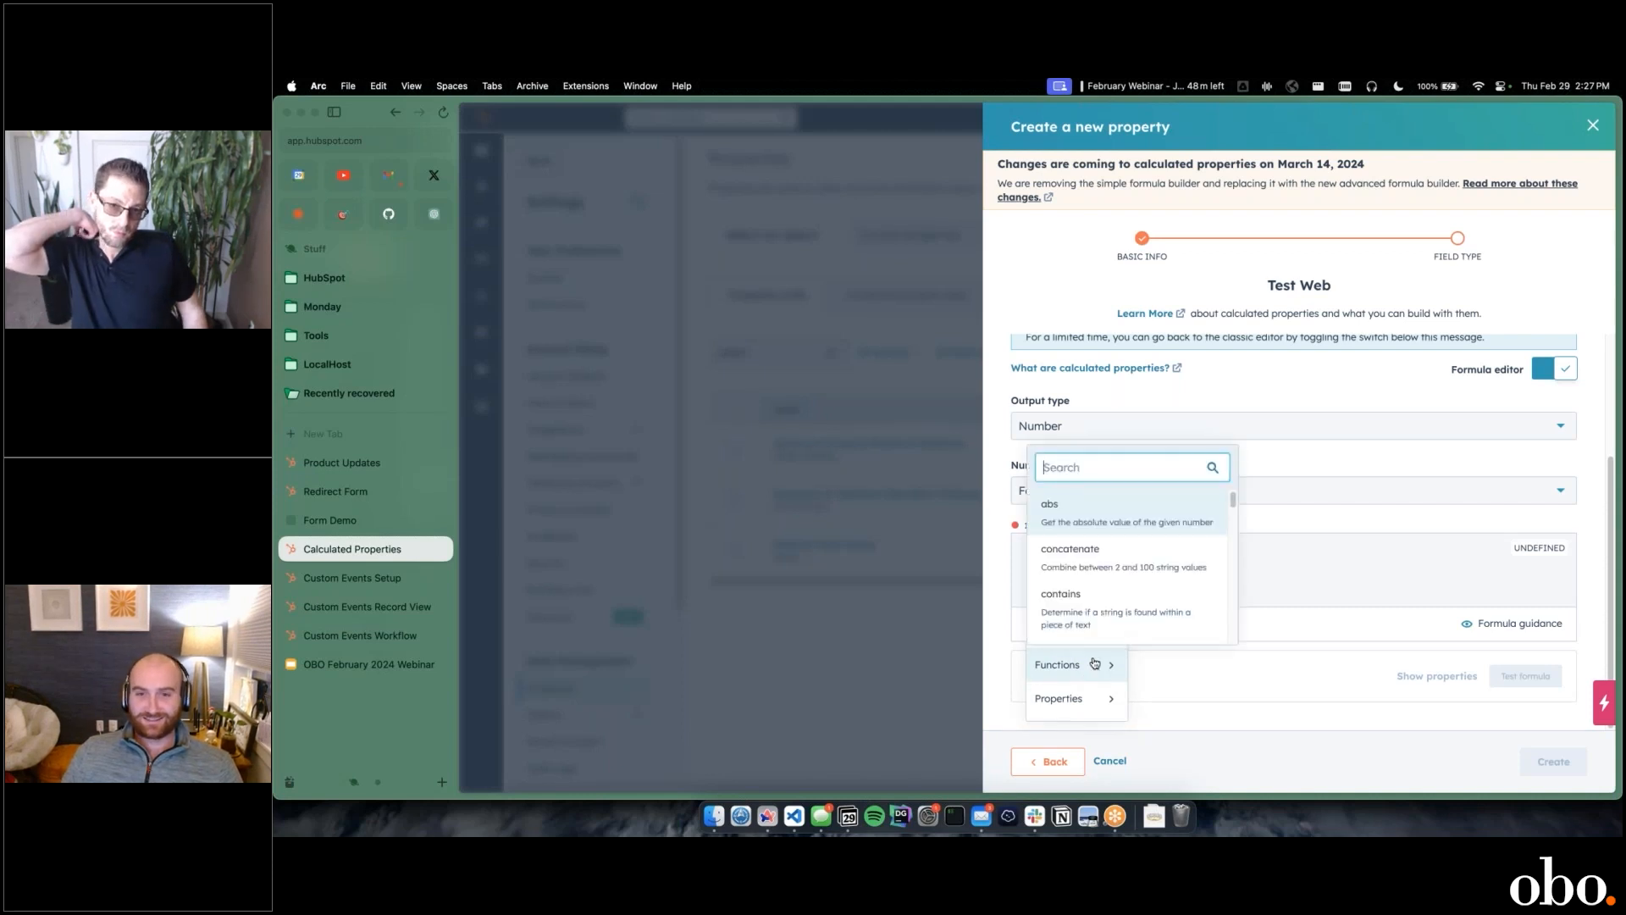
scroll(1108, 573, down, 2)
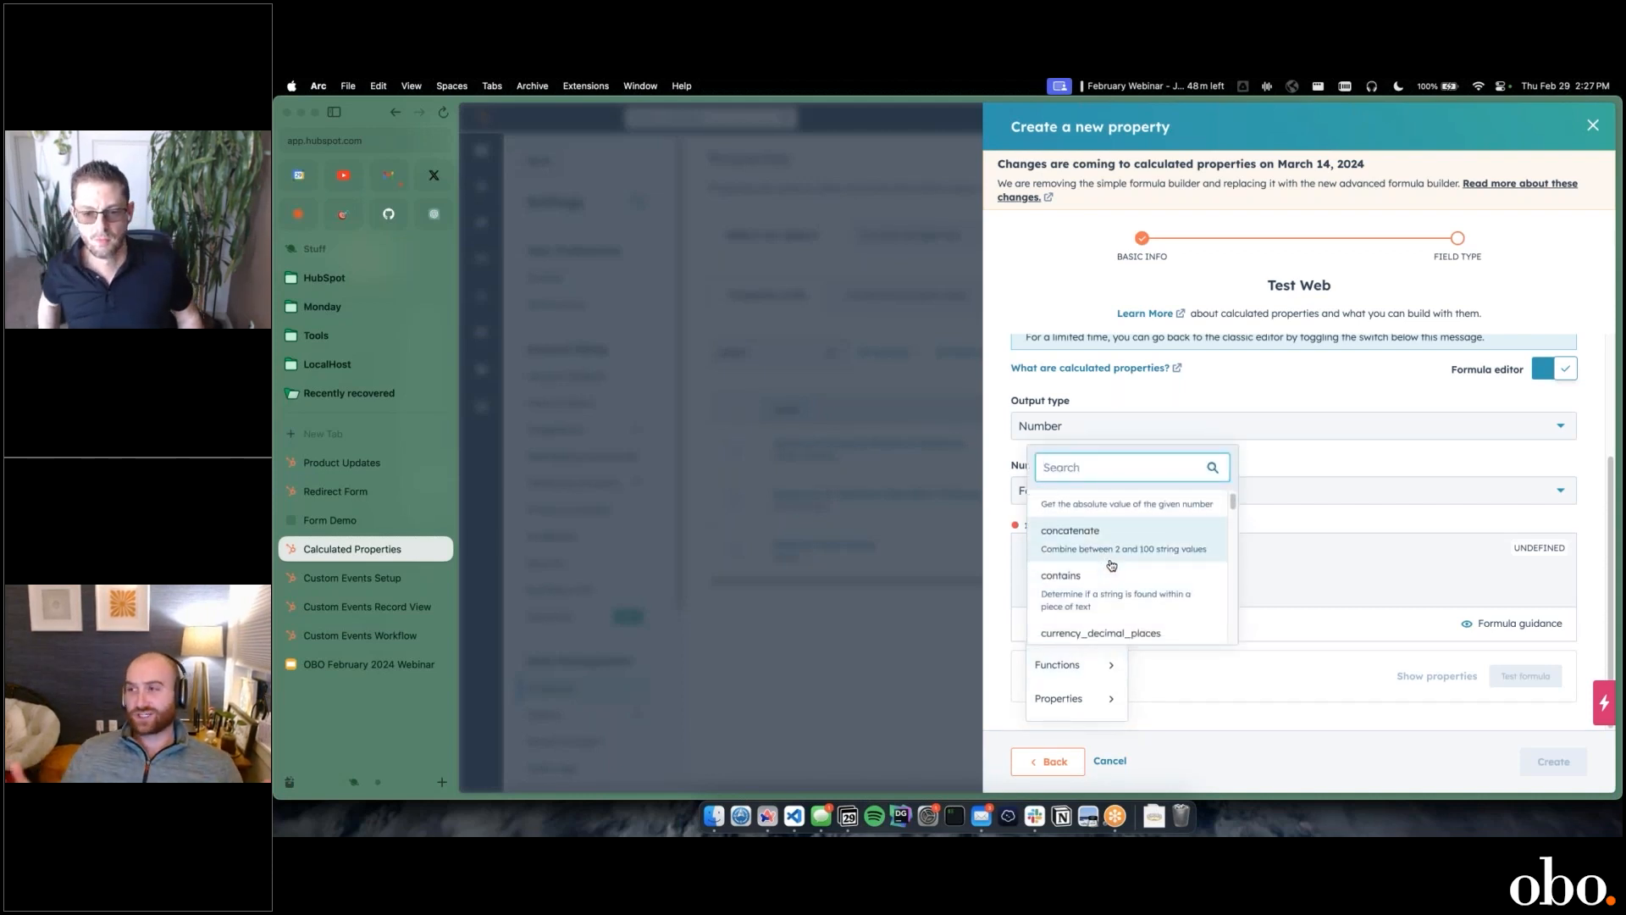
scroll(1111, 565, down, 3)
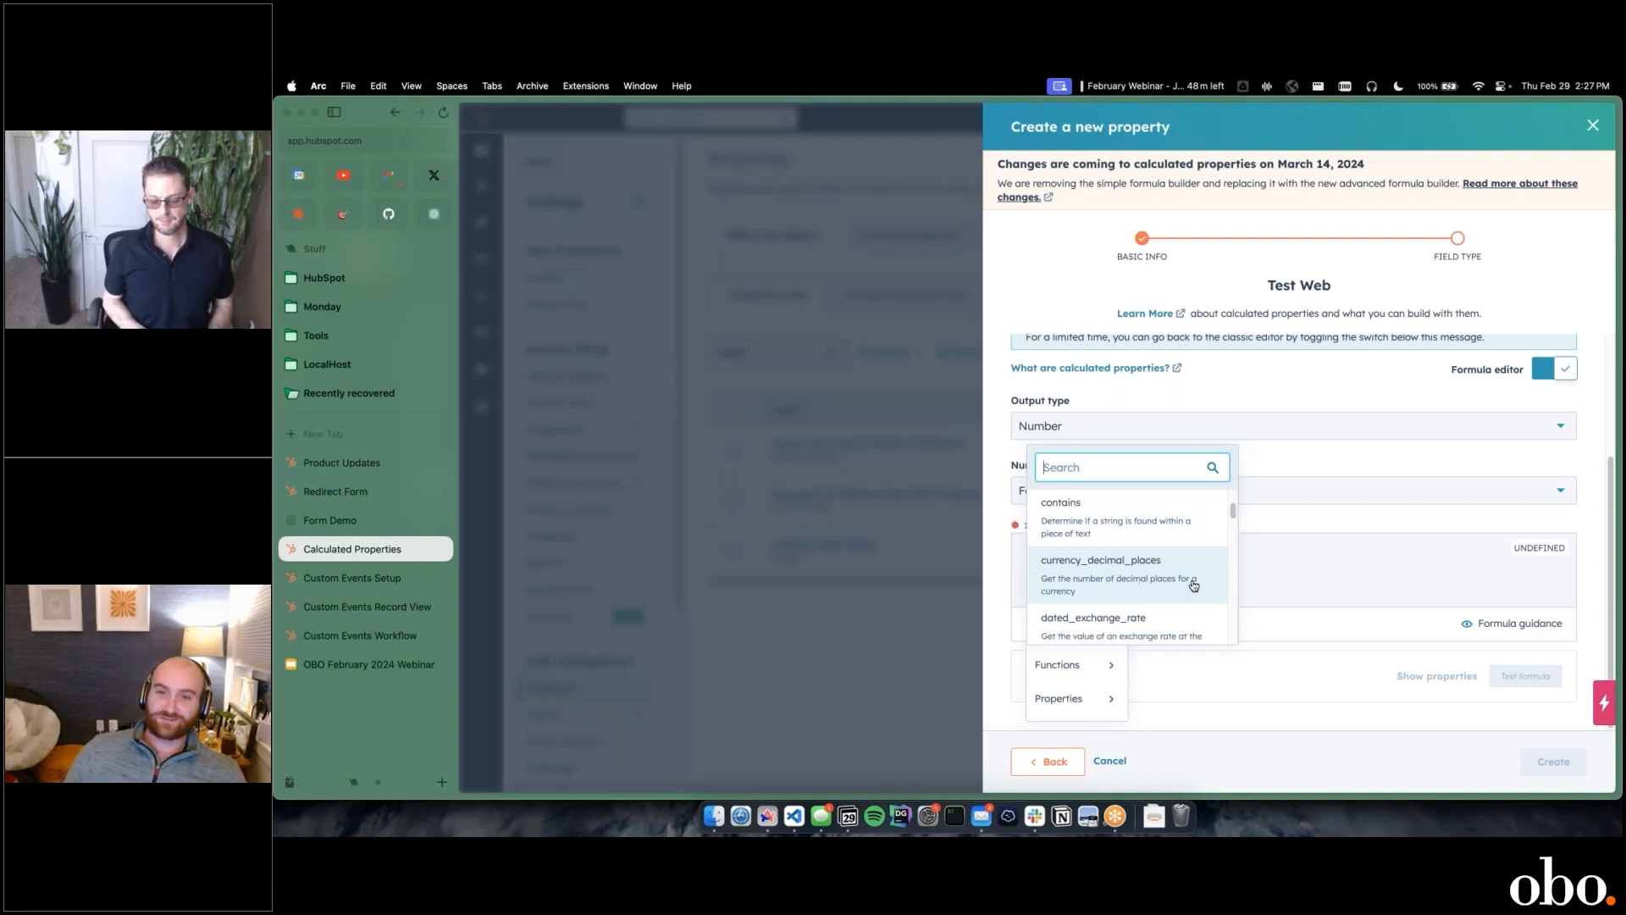
scroll(1169, 576, down, 5)
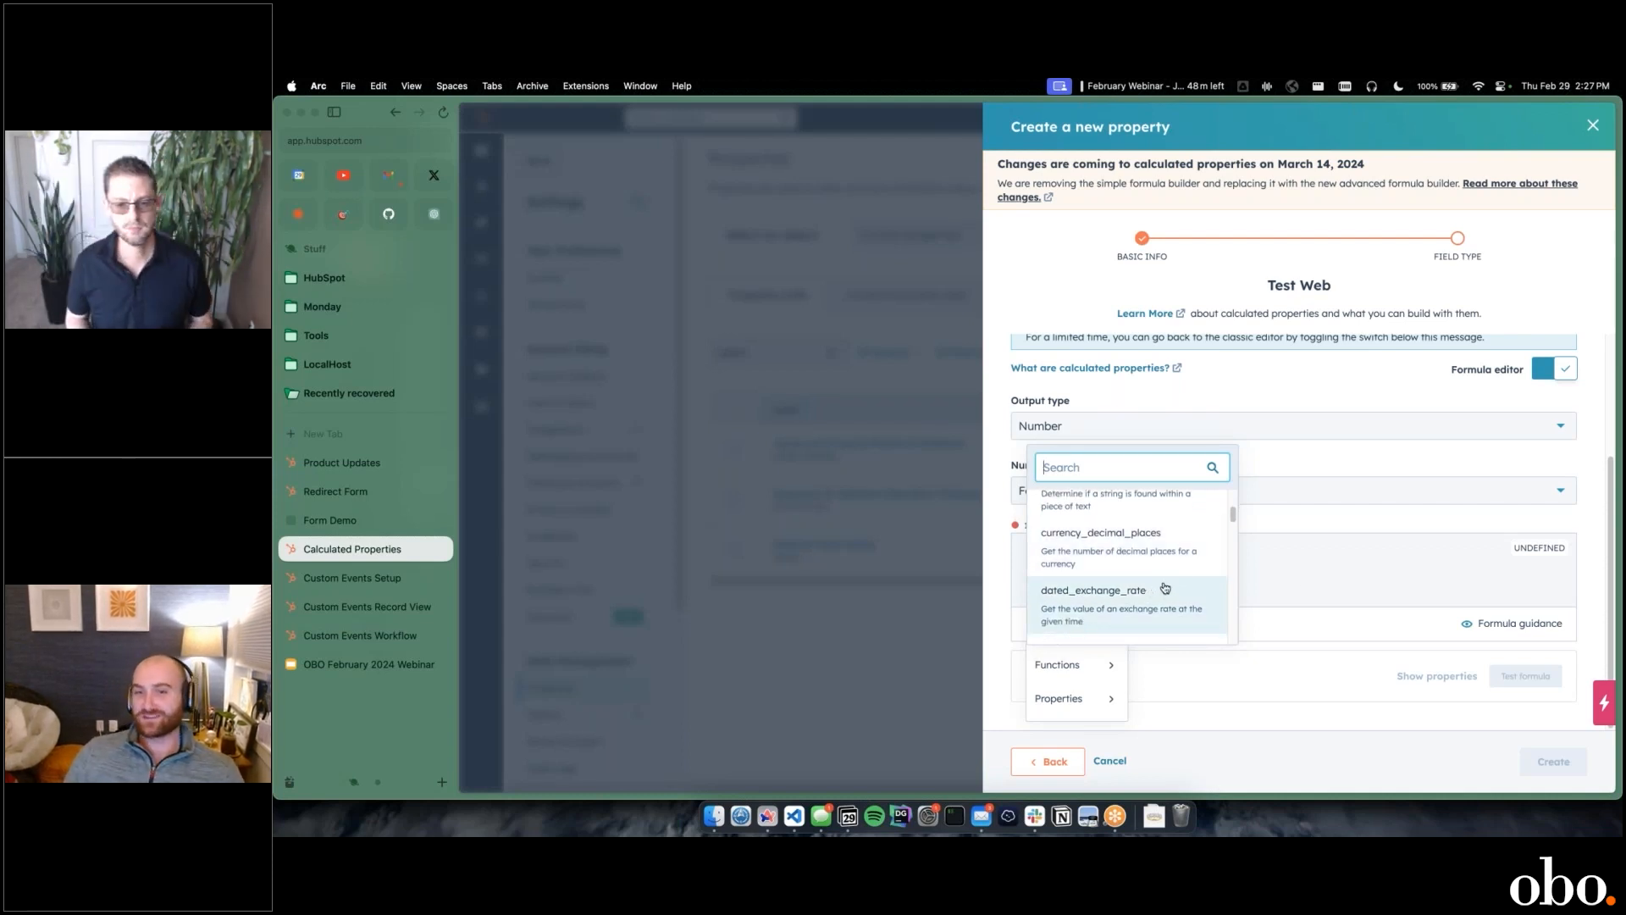
scroll(1182, 575, down, 2)
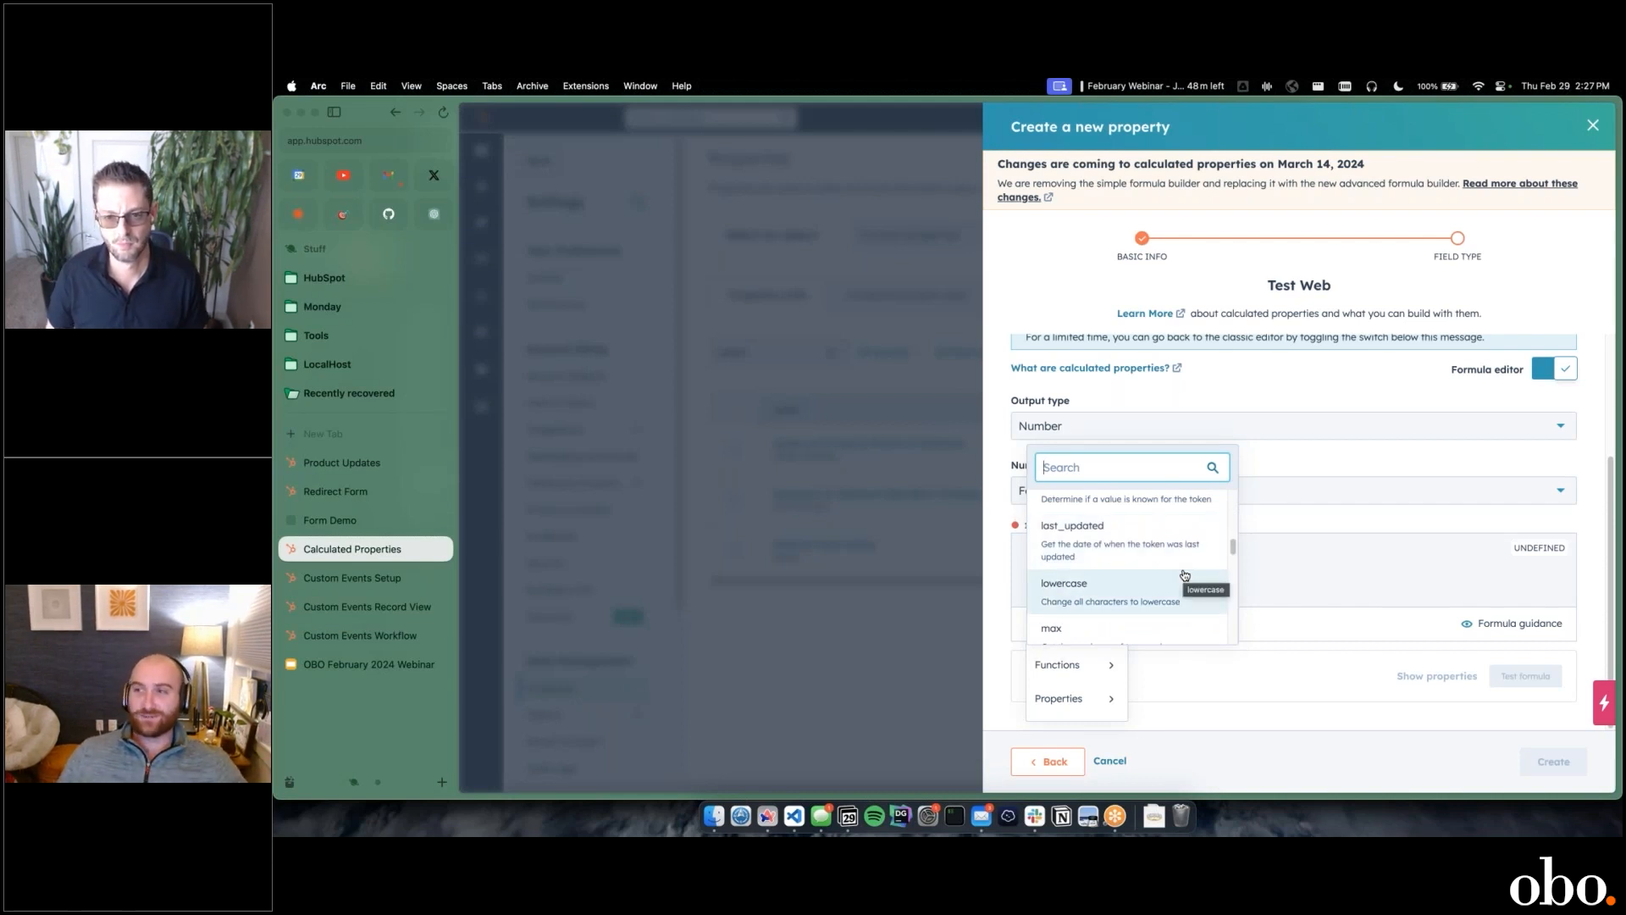
click(1327, 569)
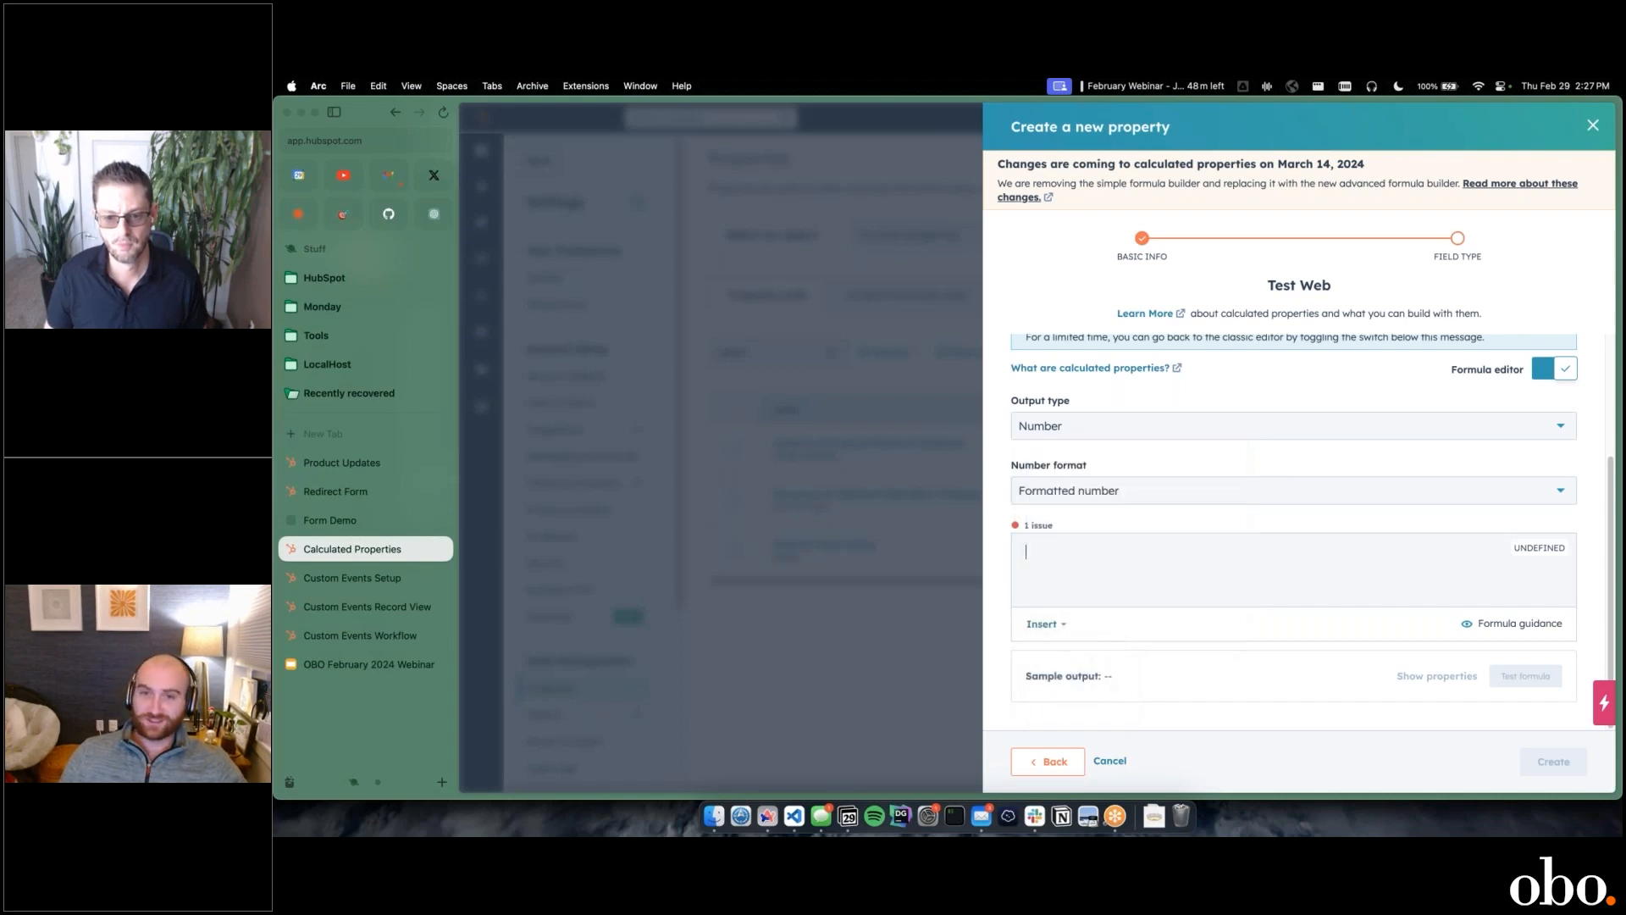
Step: Set the calculated property type to Max
scroll(1300, 521, up, 3)
scroll(1318, 598, down, 5)
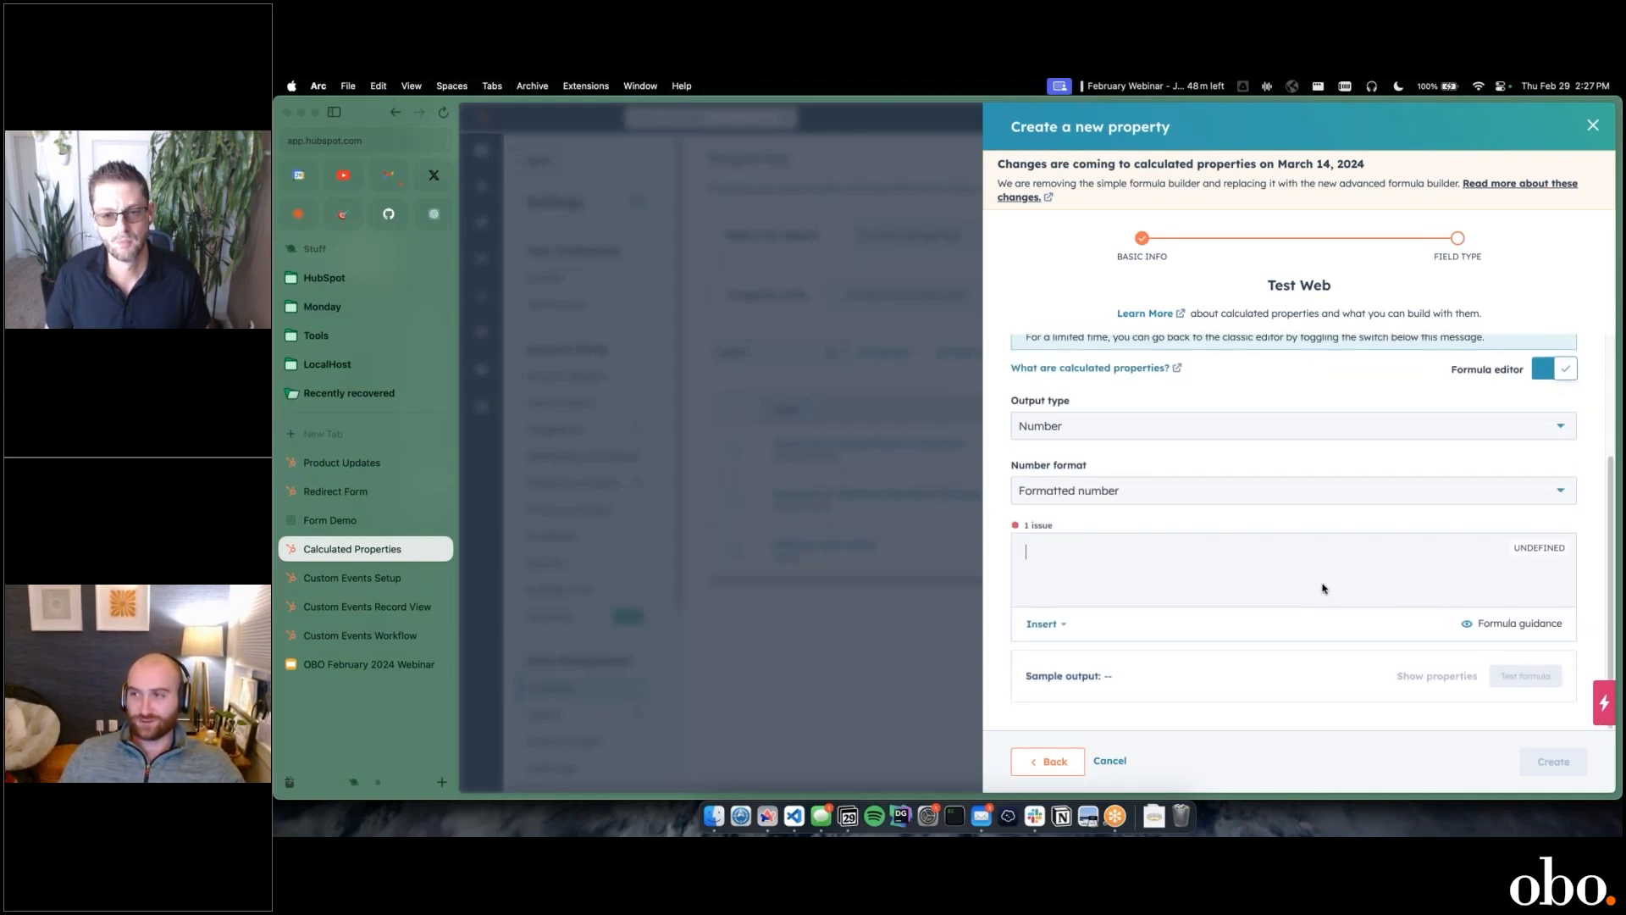
scroll(1326, 580, up, 5)
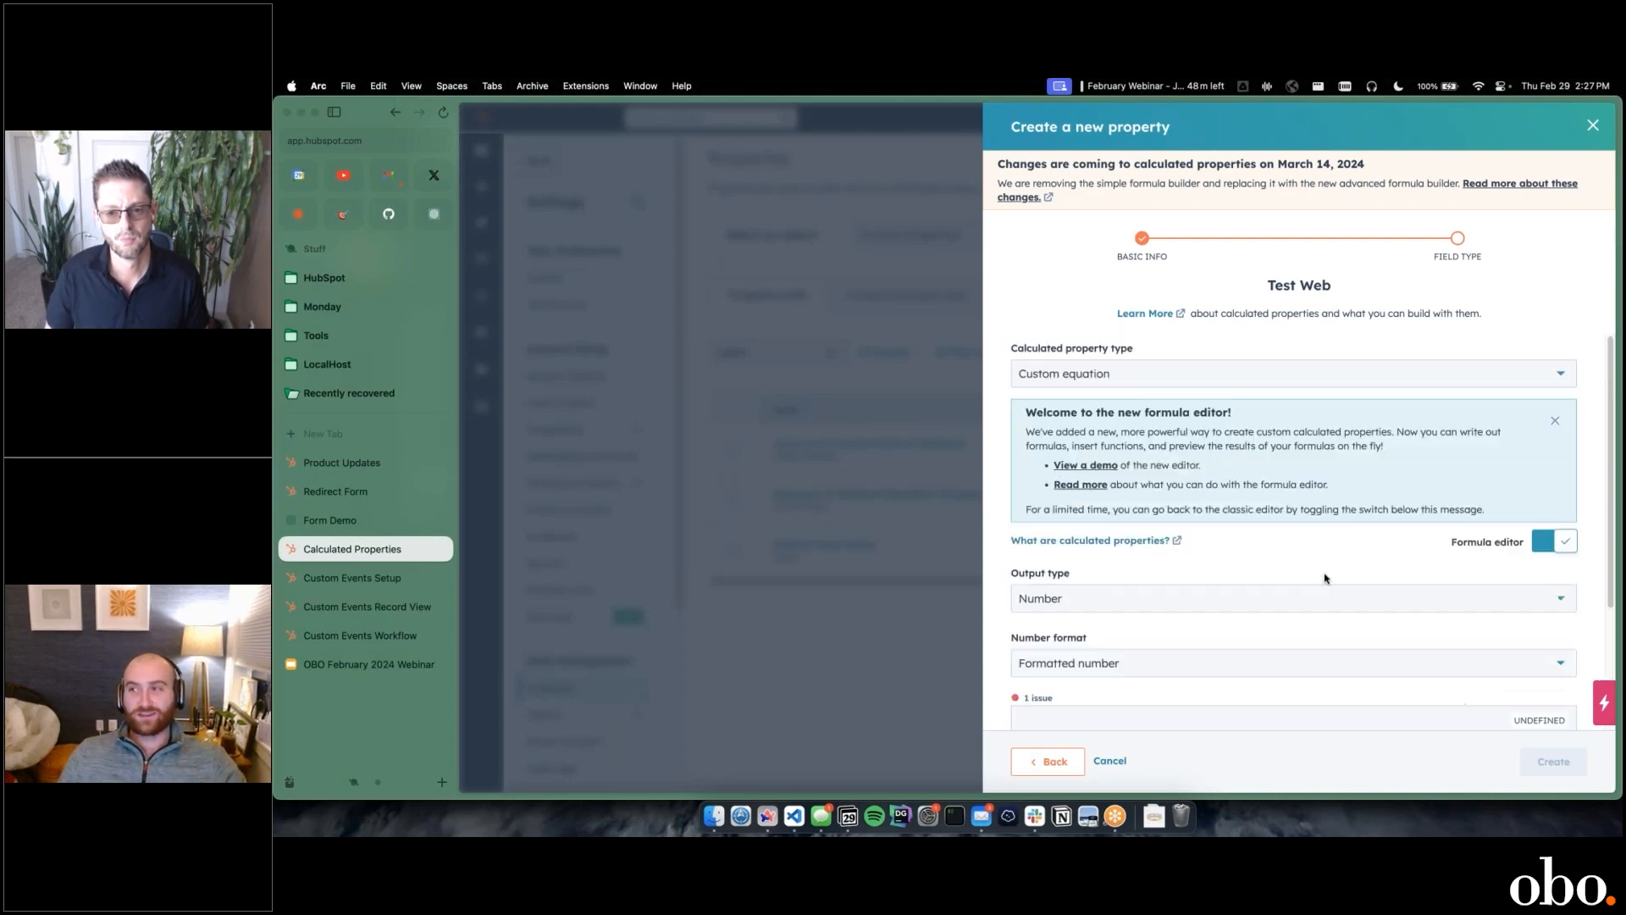
click(1199, 378)
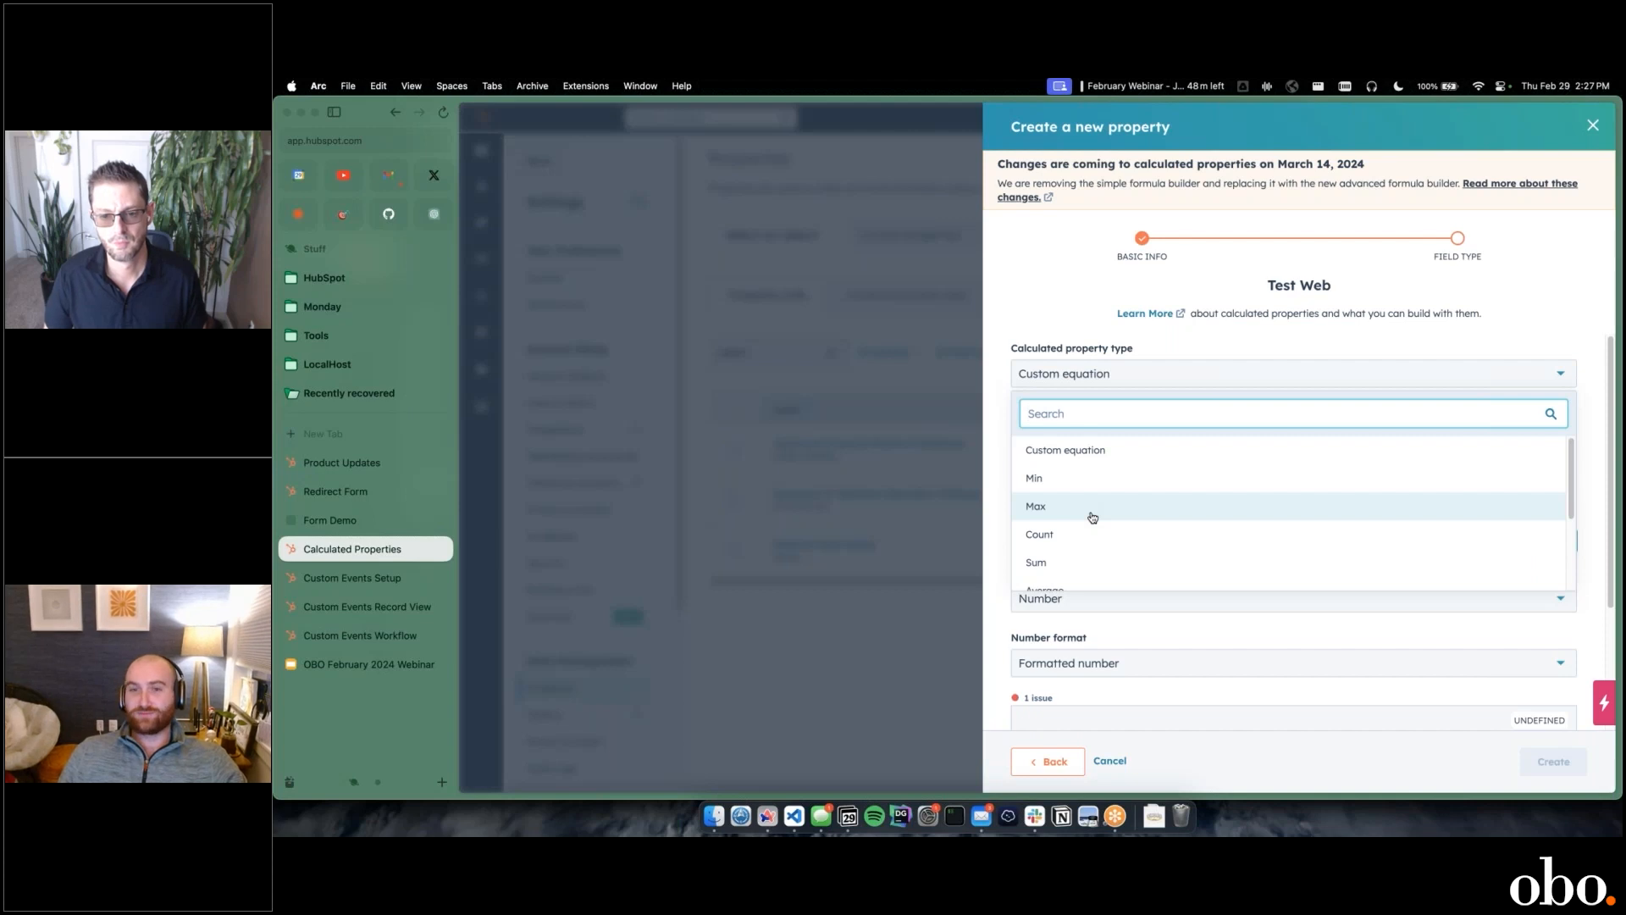
scroll(1093, 518, down, 3)
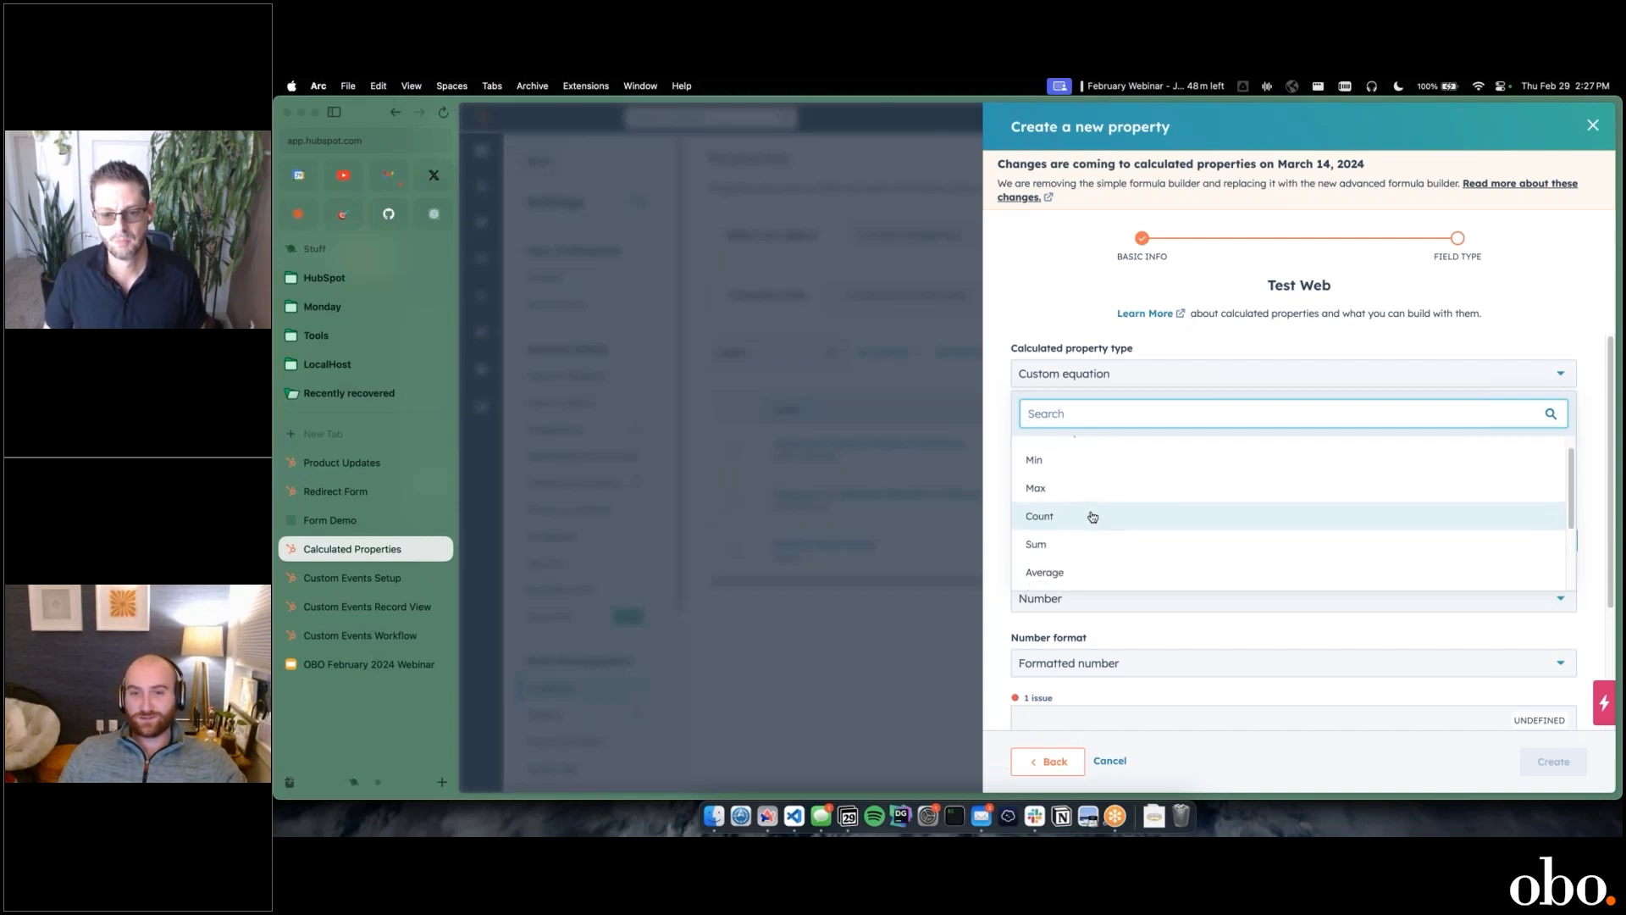
scroll(1104, 528, down, 2)
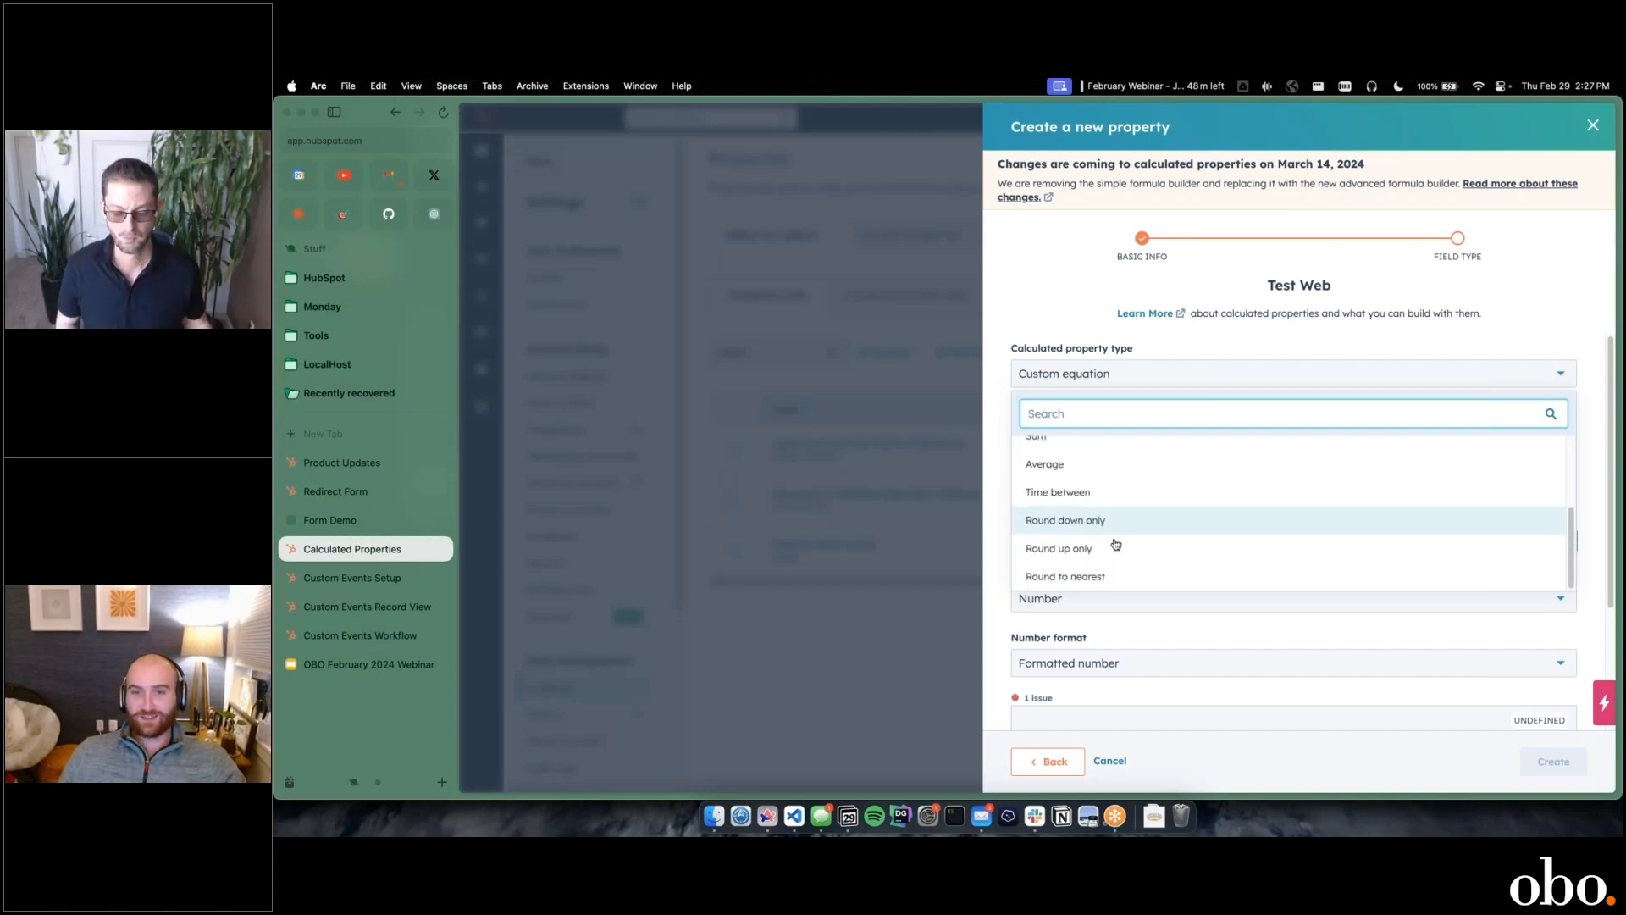
scroll(1138, 571, up, 5)
scroll(1139, 572, down, 1)
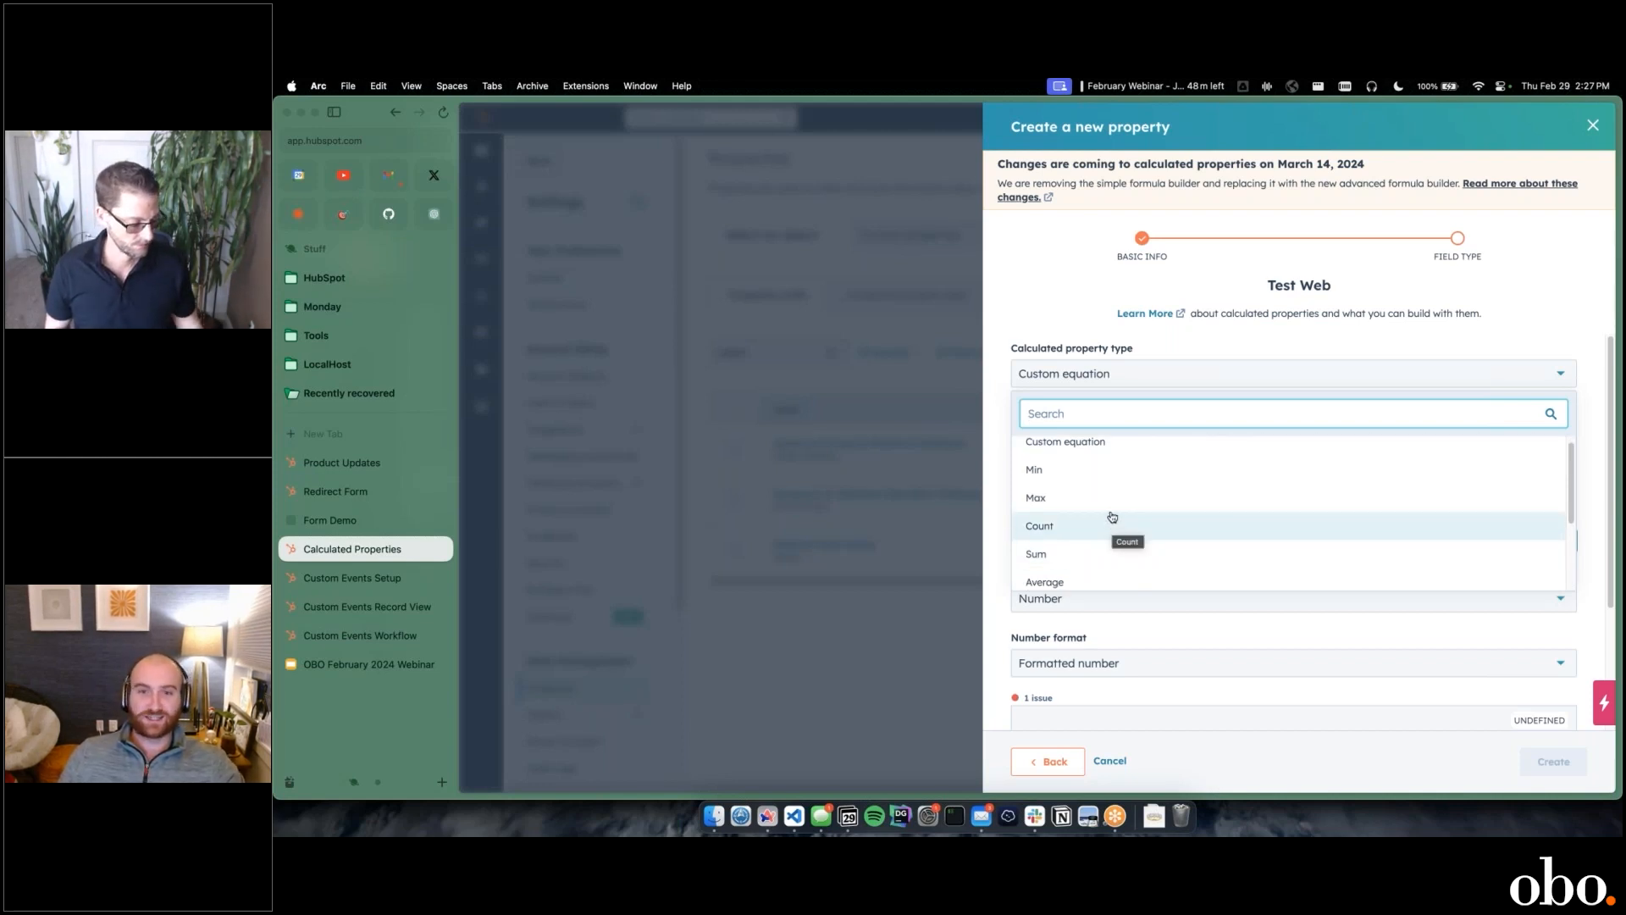
click(1109, 498)
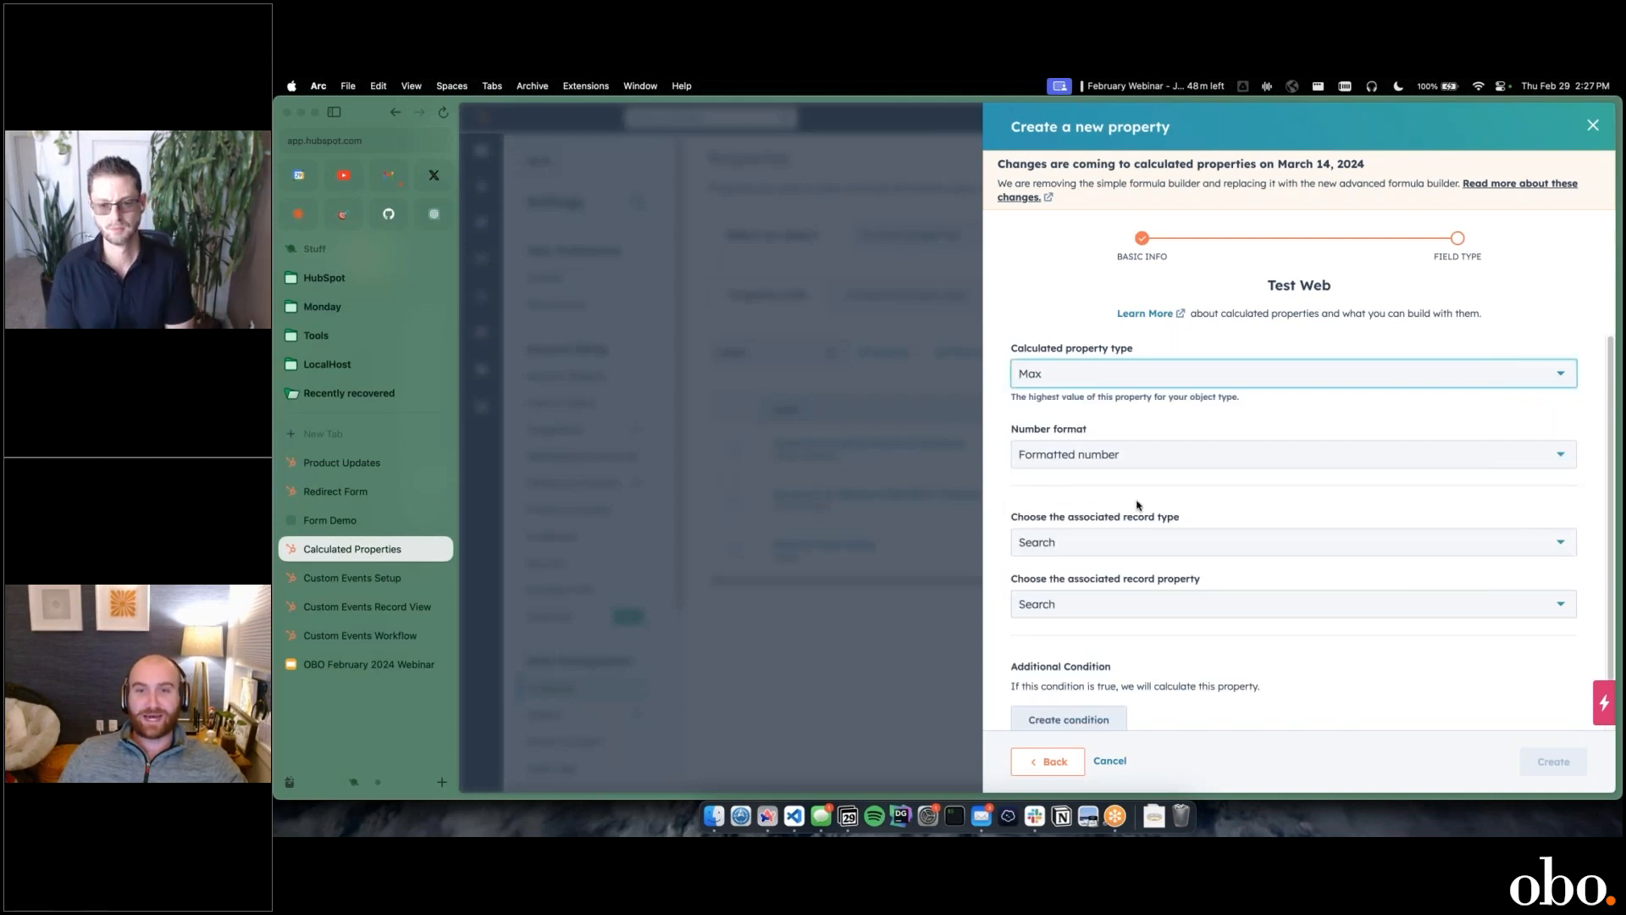
click(1127, 377)
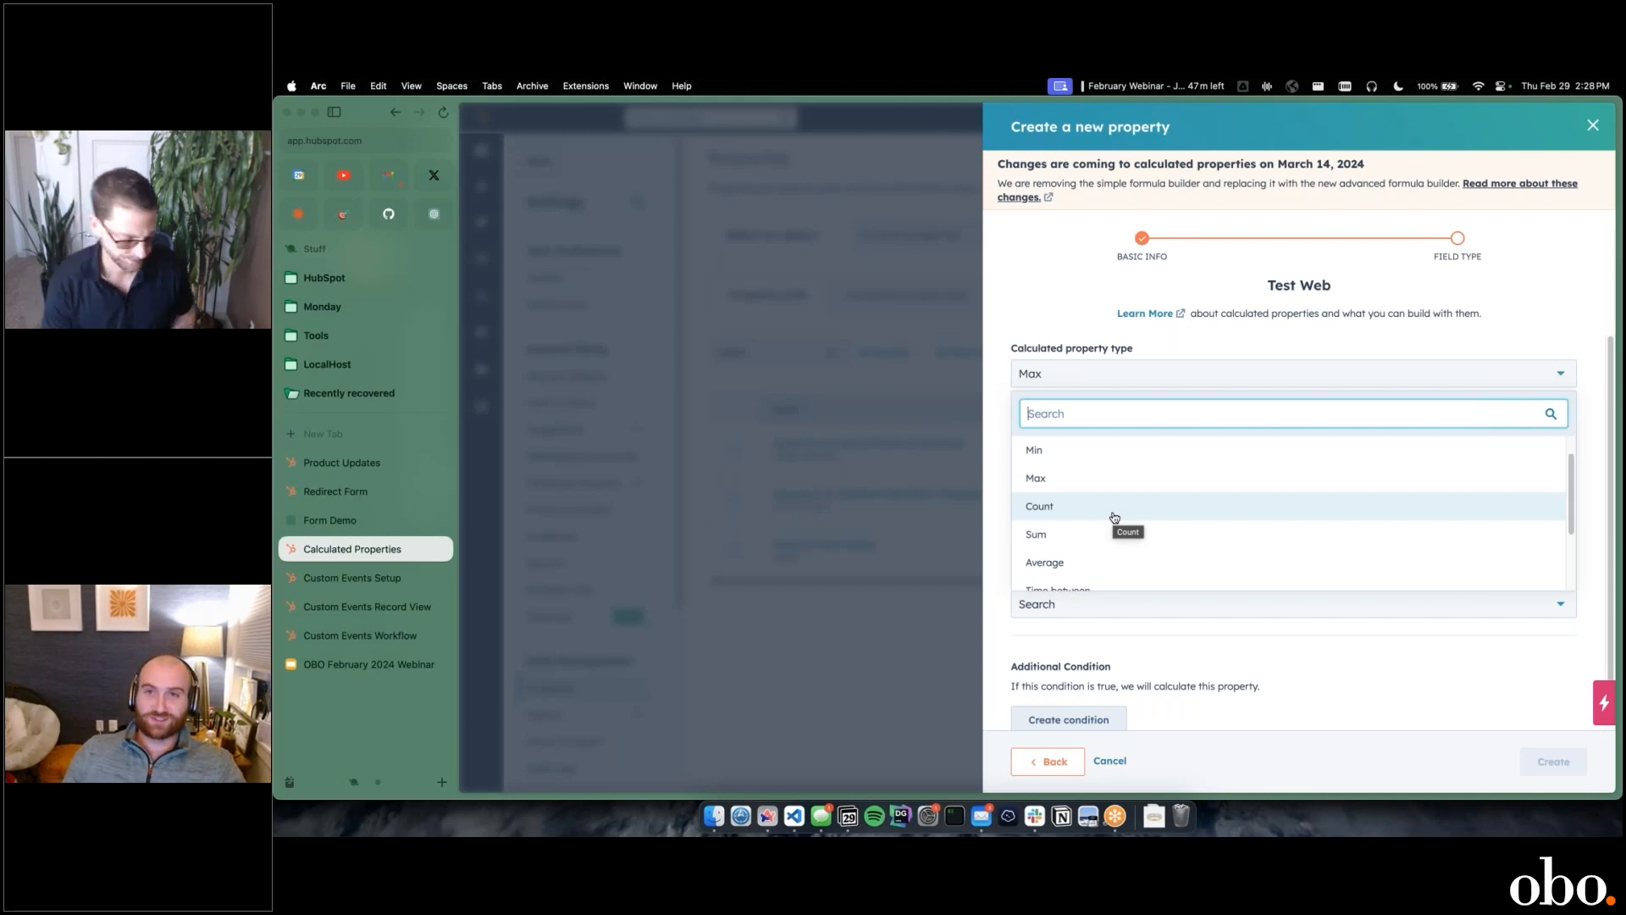
click(1093, 303)
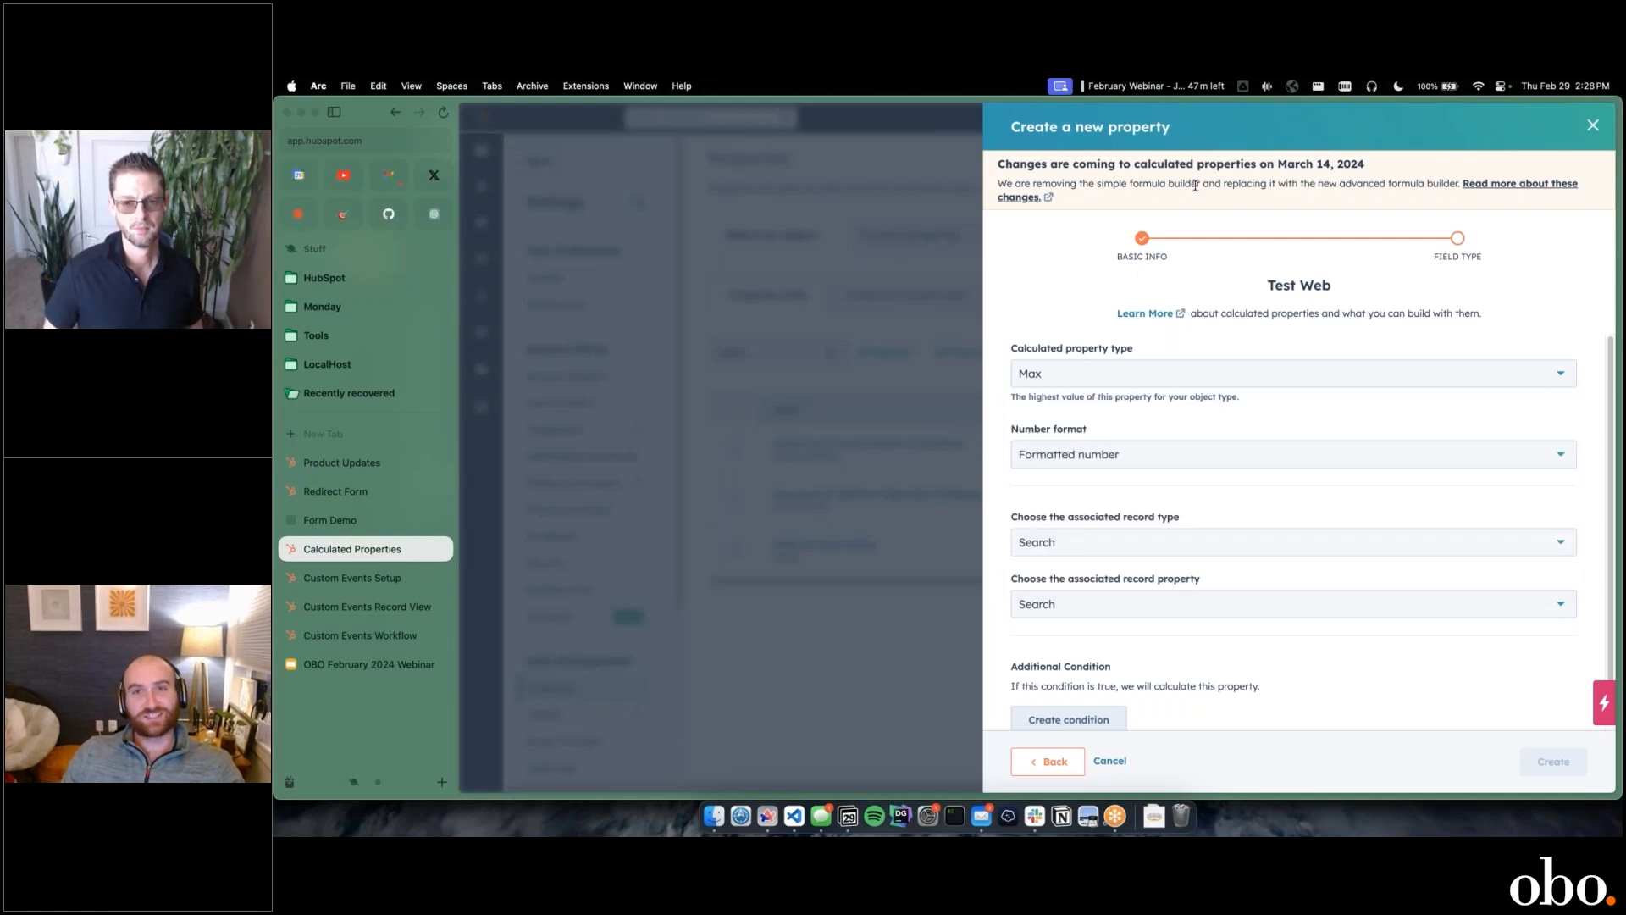